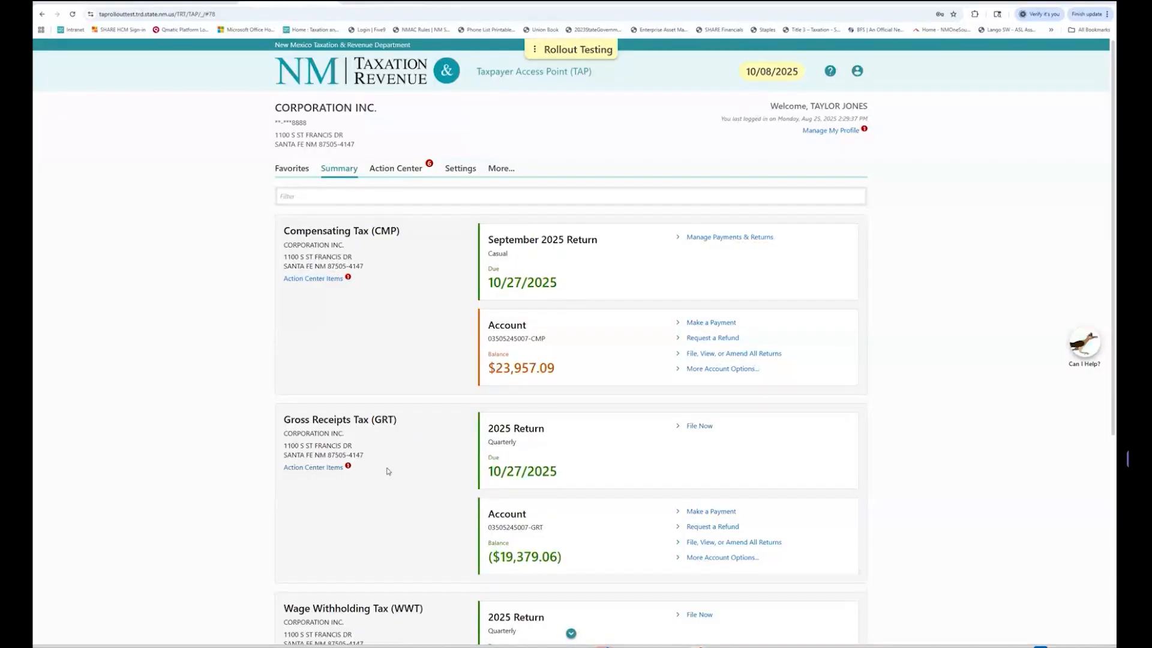
Open the list for filing, viewing or amending all returns of the Gross Receipts Tax account.
drag(401, 423, 282, 423)
click(403, 523)
drag(719, 428, 684, 426)
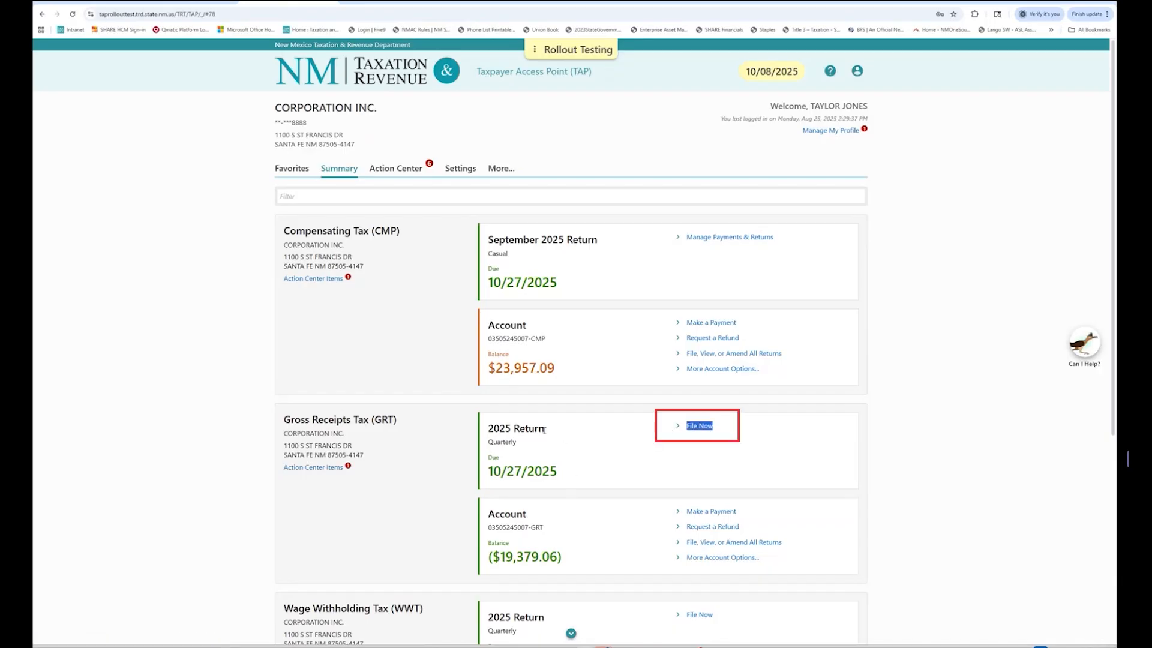
drag(544, 430, 486, 430)
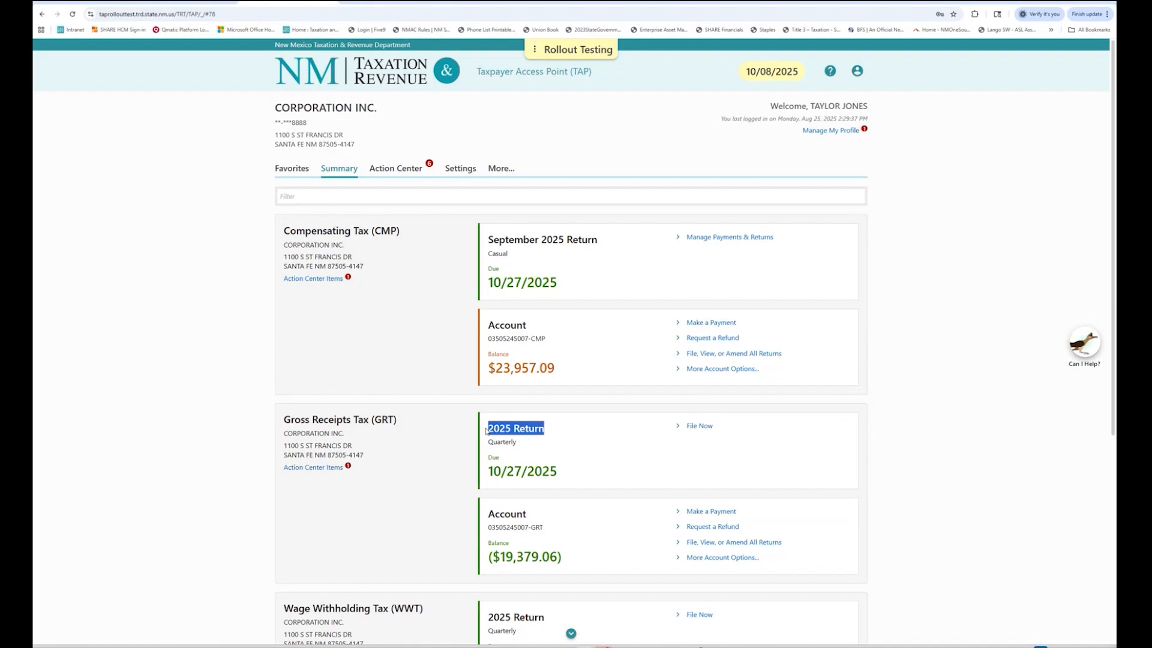
drag(561, 471, 488, 472)
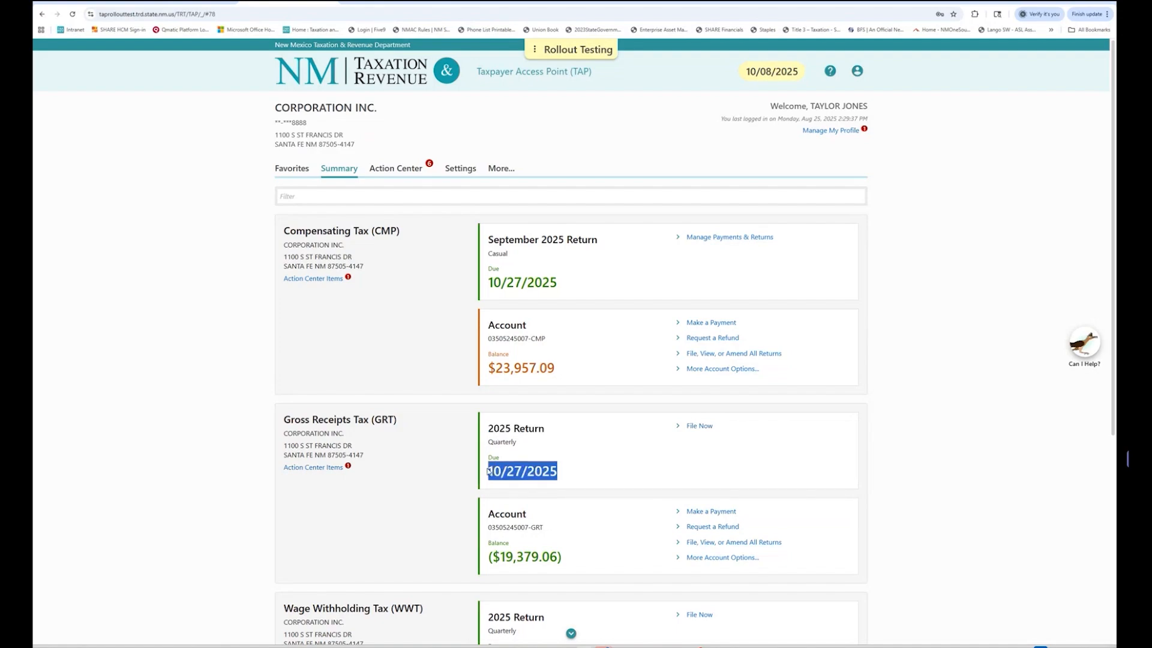
click(637, 476)
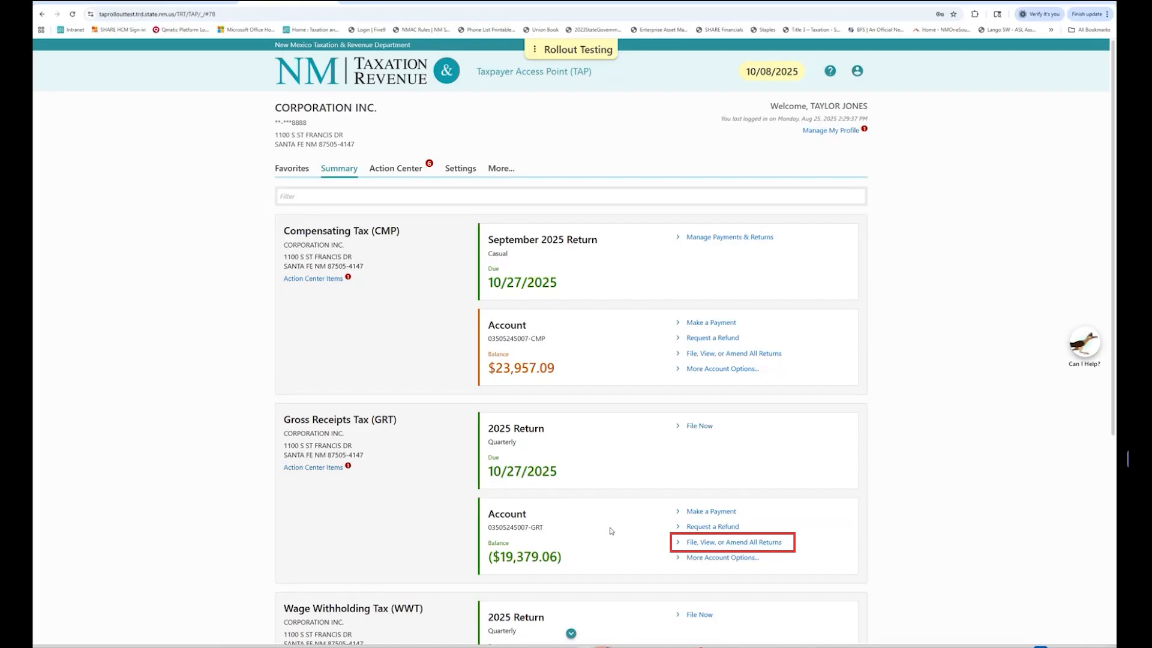
drag(802, 548, 678, 542)
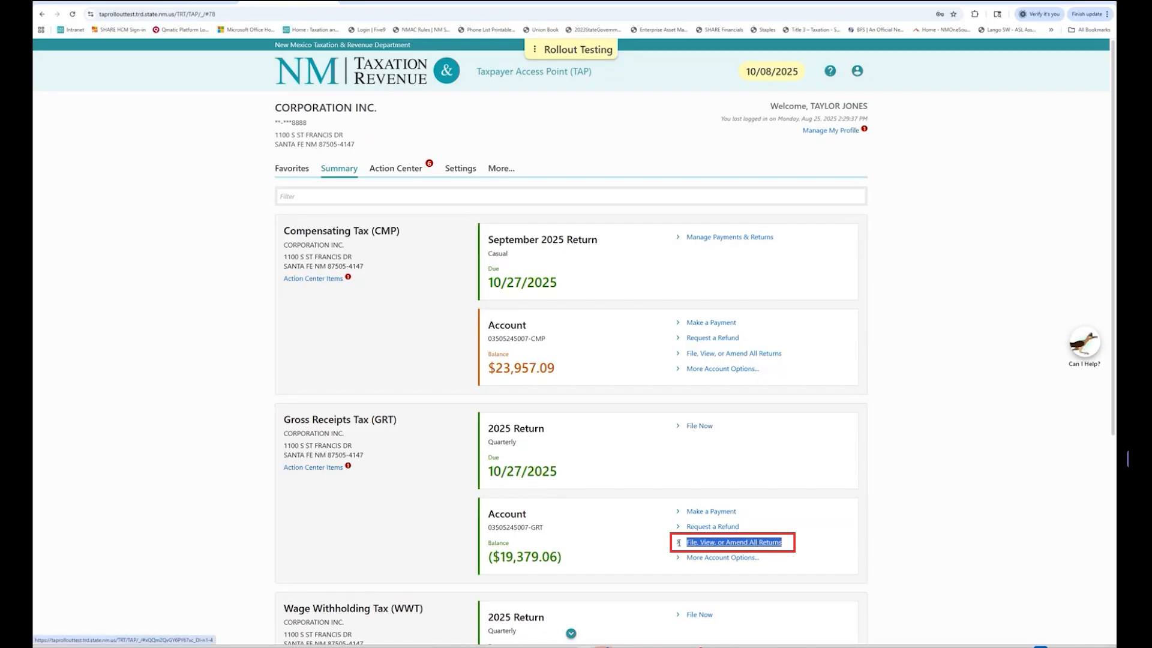
click(736, 543)
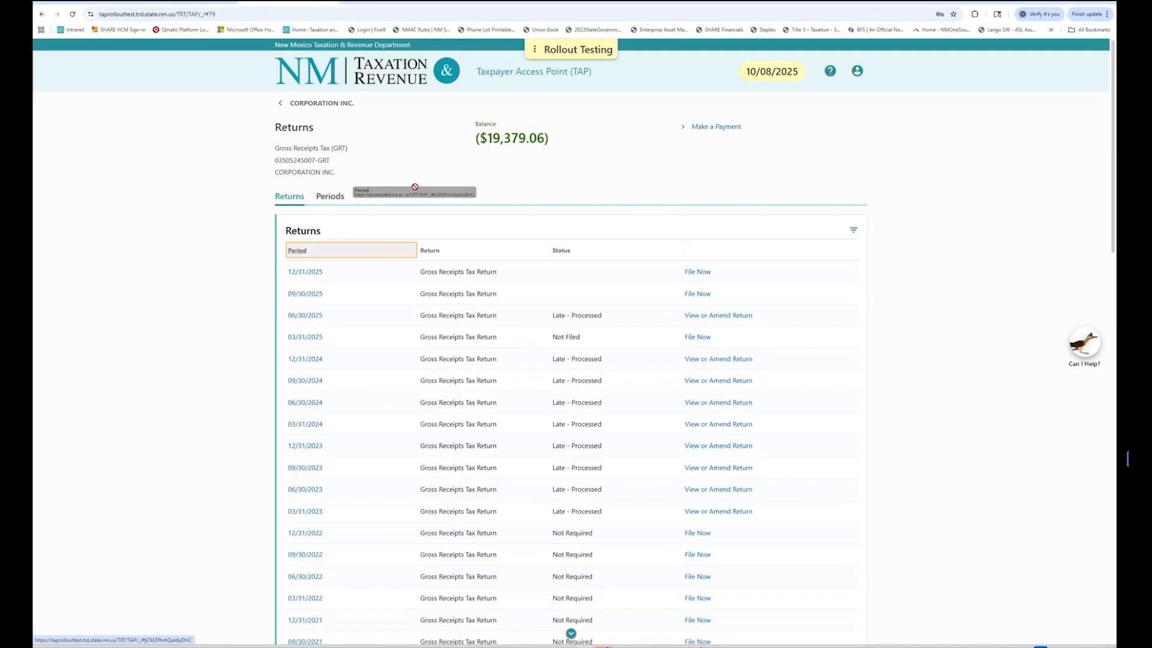
Start filing the Gross Receipts Tax return for the 09/30/2025 period and continue past the instructions.
click(477, 253)
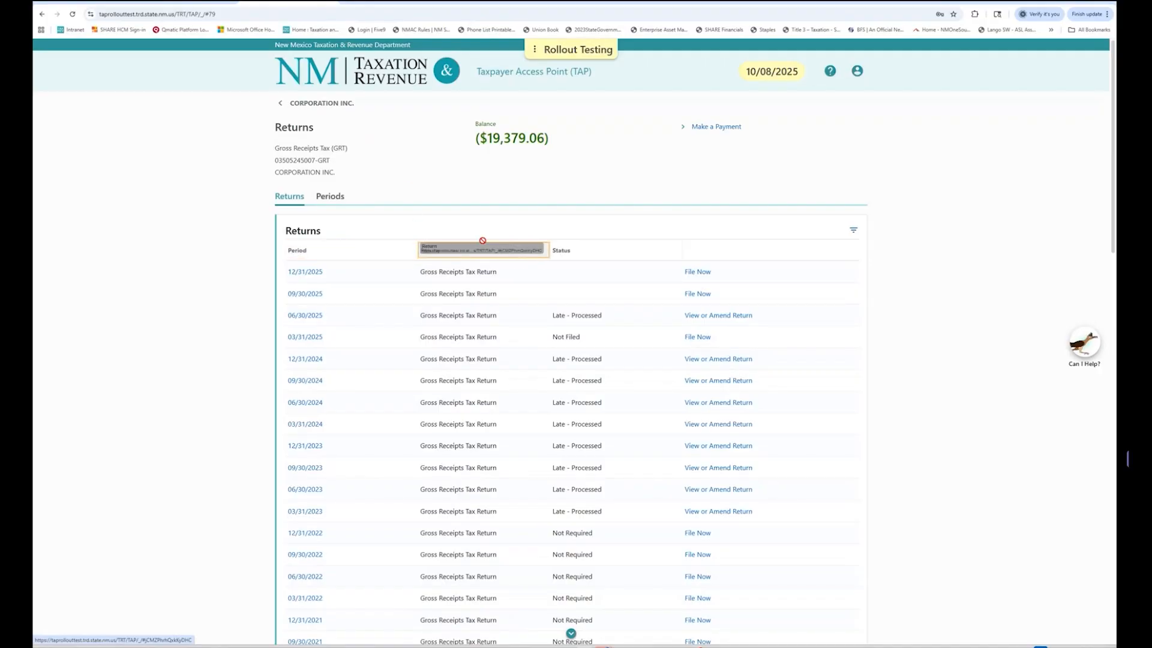
click(590, 251)
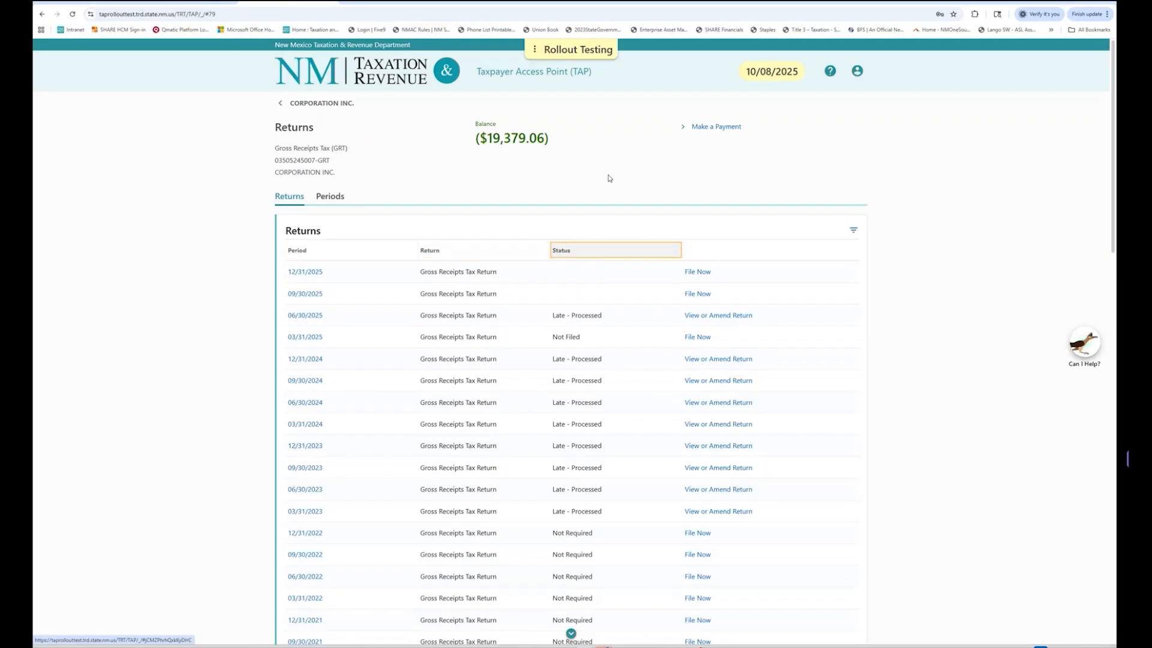
click(726, 253)
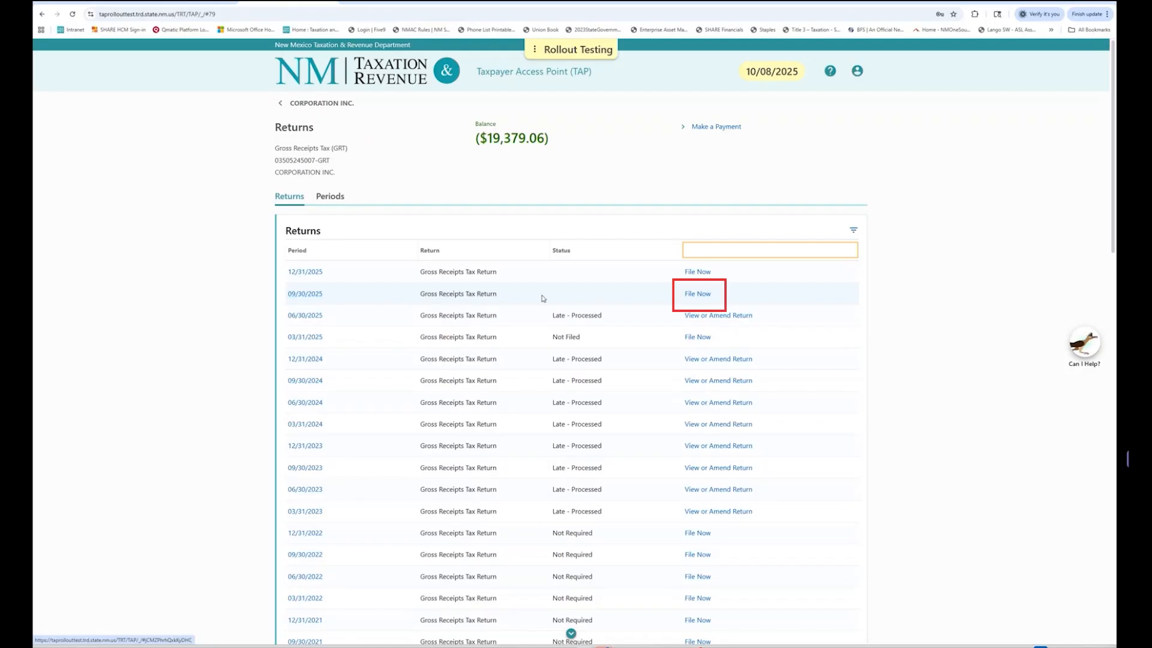
click(695, 298)
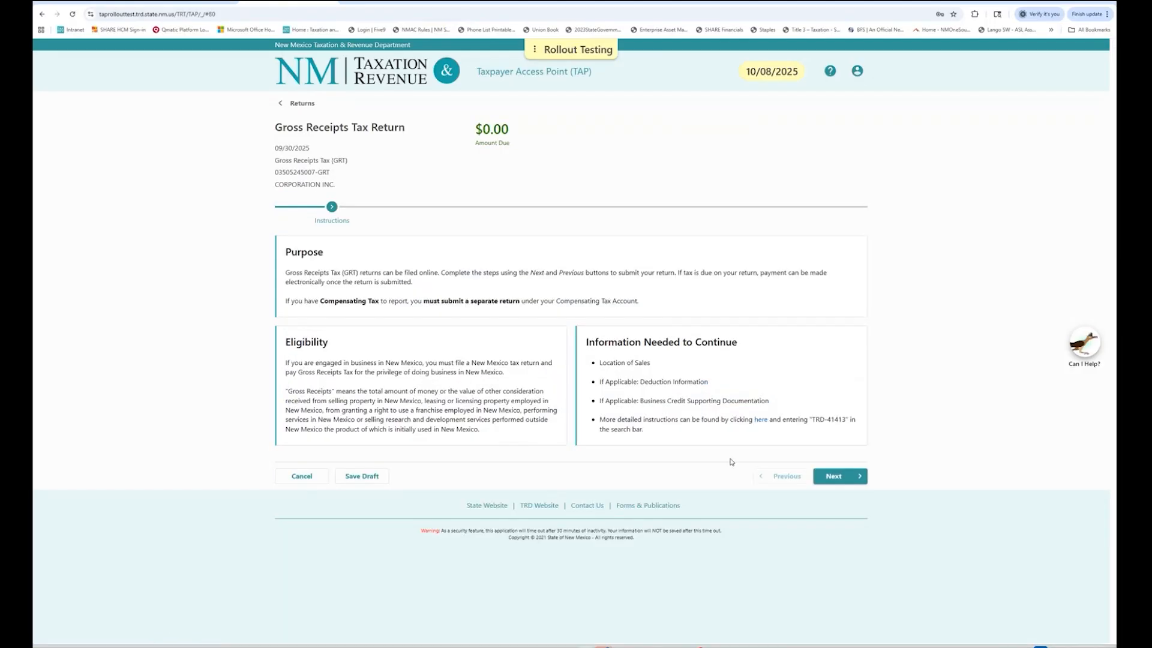
click(833, 478)
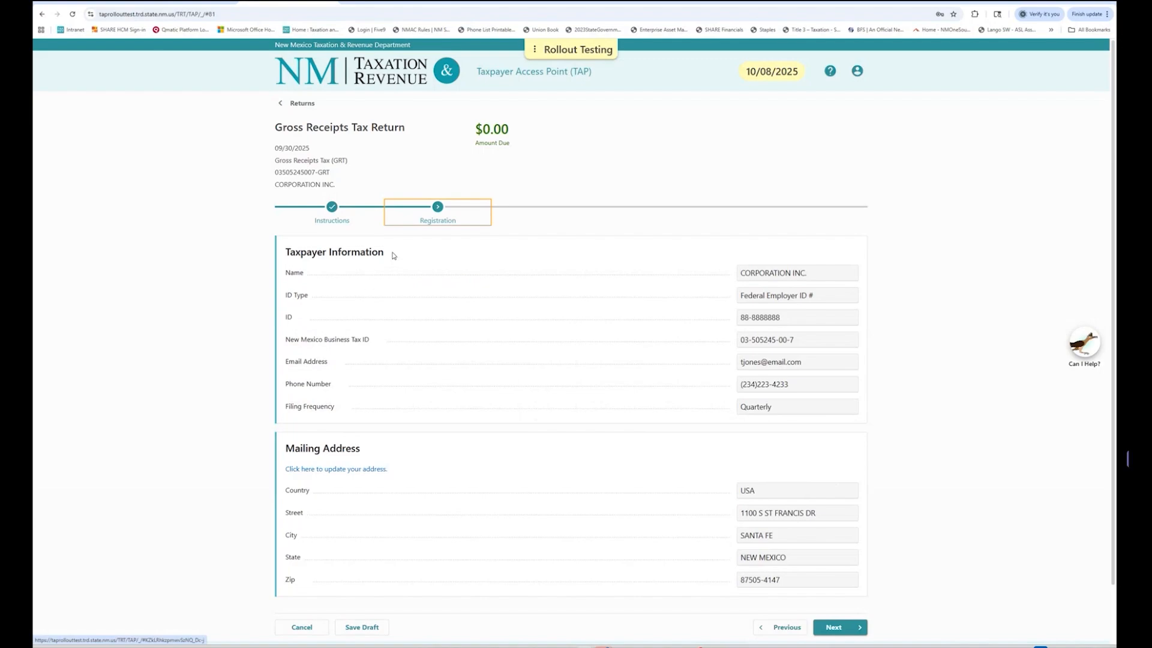
Review the registration's taxpayer information and mailing address, and continue to the gross receipts section.
drag(393, 255, 282, 253)
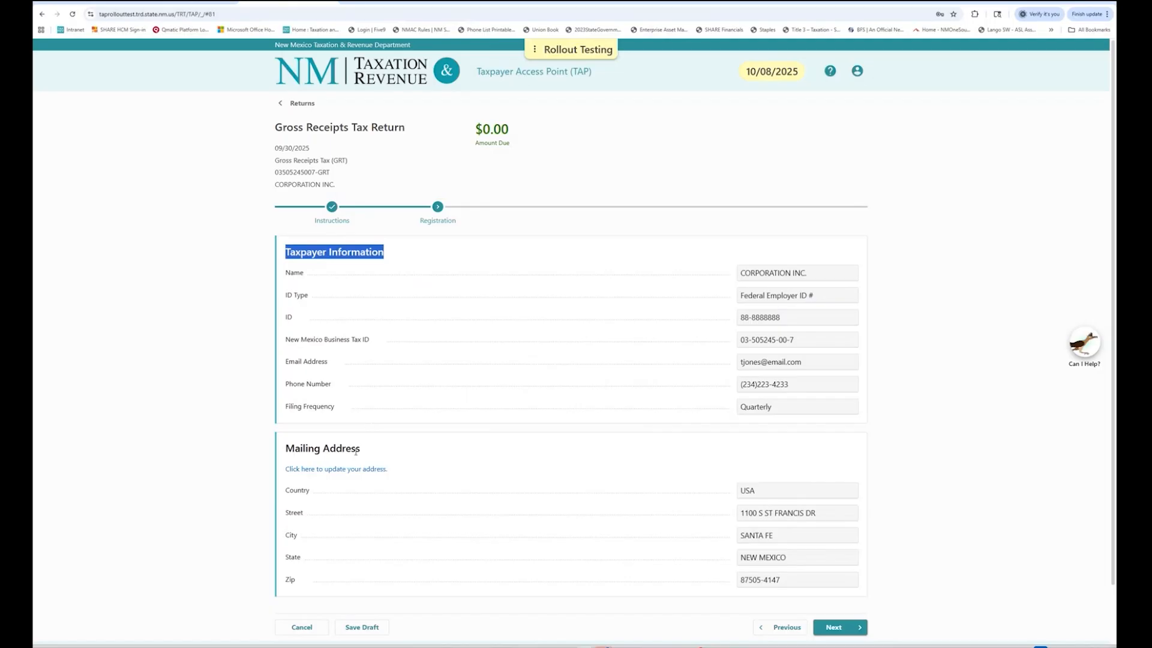
drag(366, 453, 272, 452)
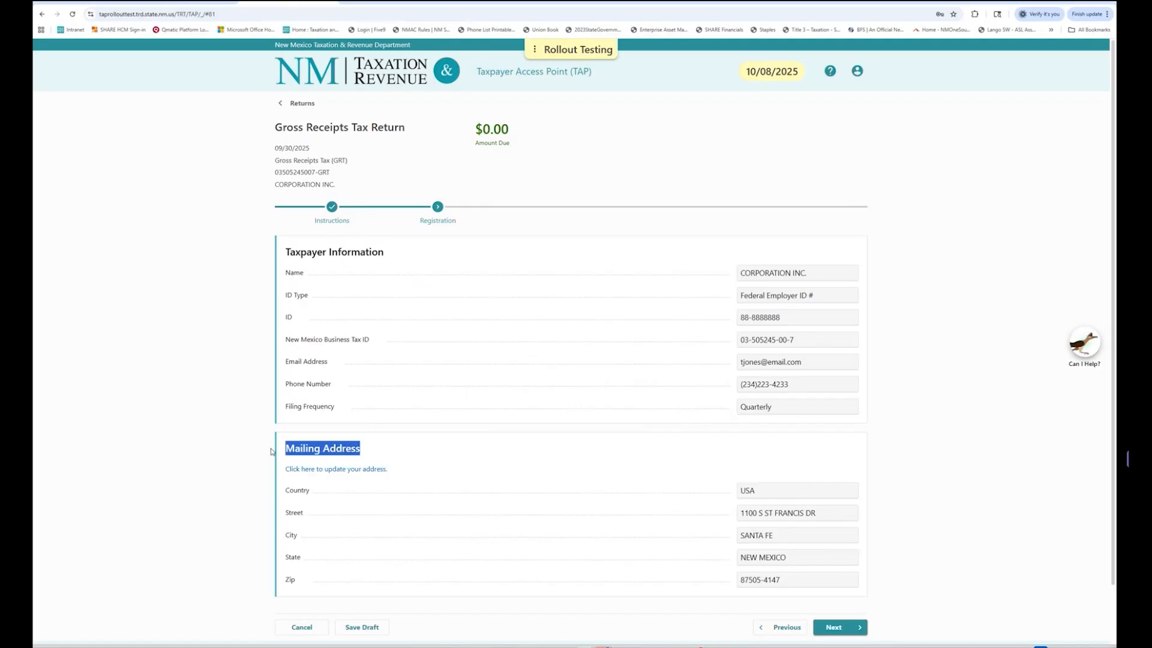
click(403, 474)
drag(404, 475, 279, 478)
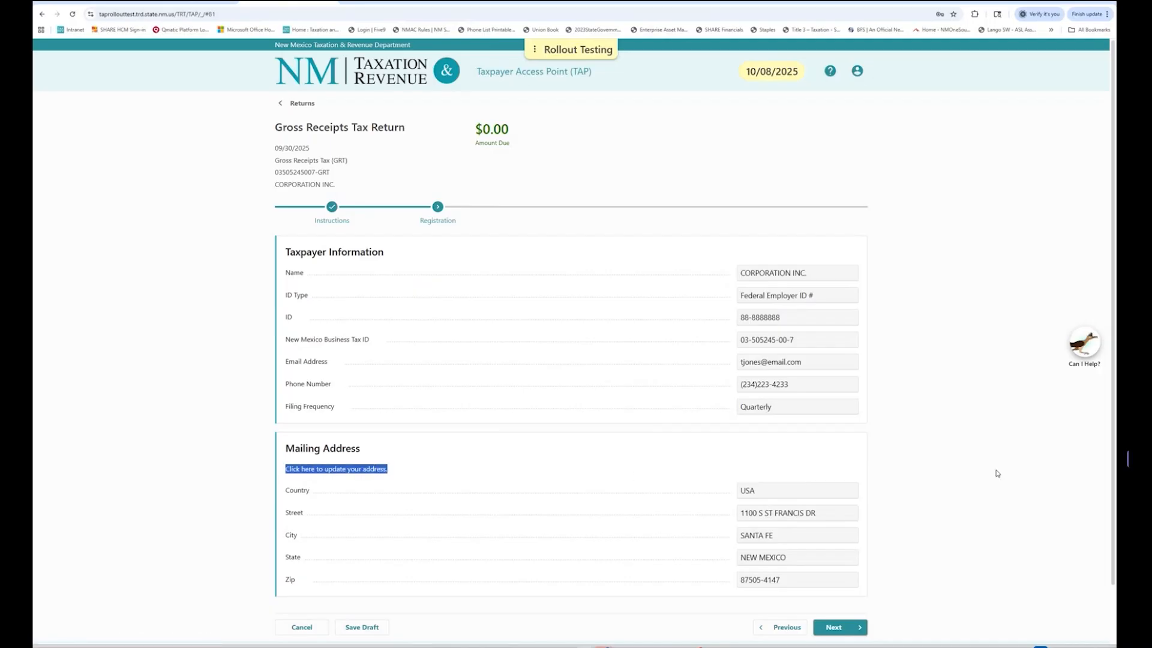
scroll(987, 467, down, 1)
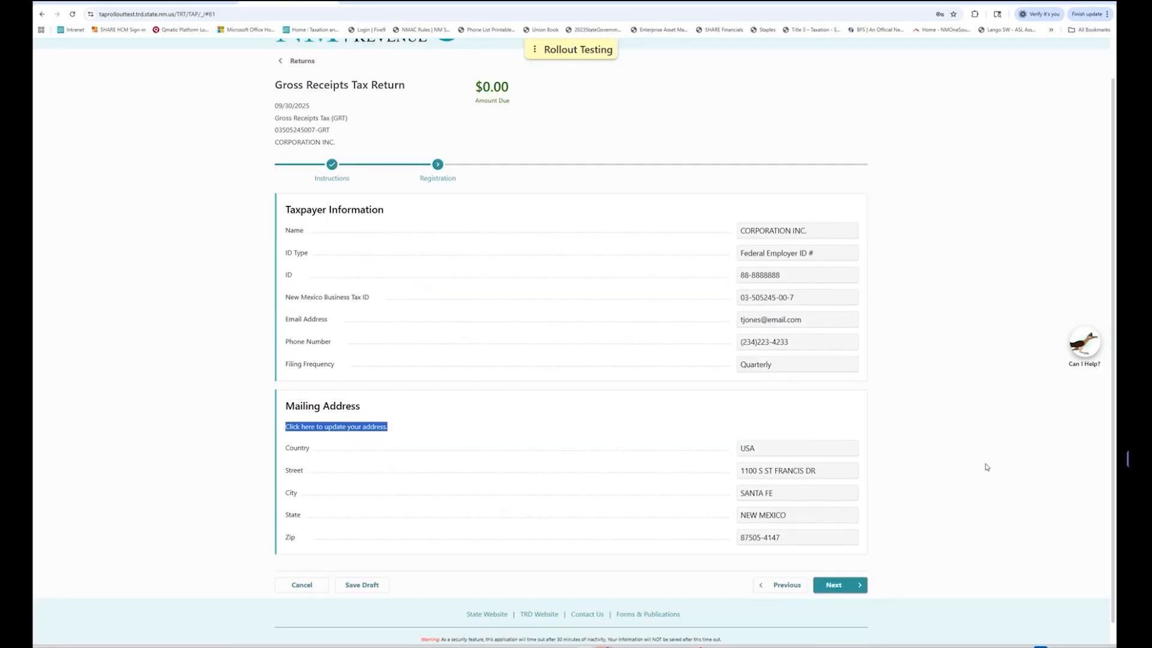
click(835, 583)
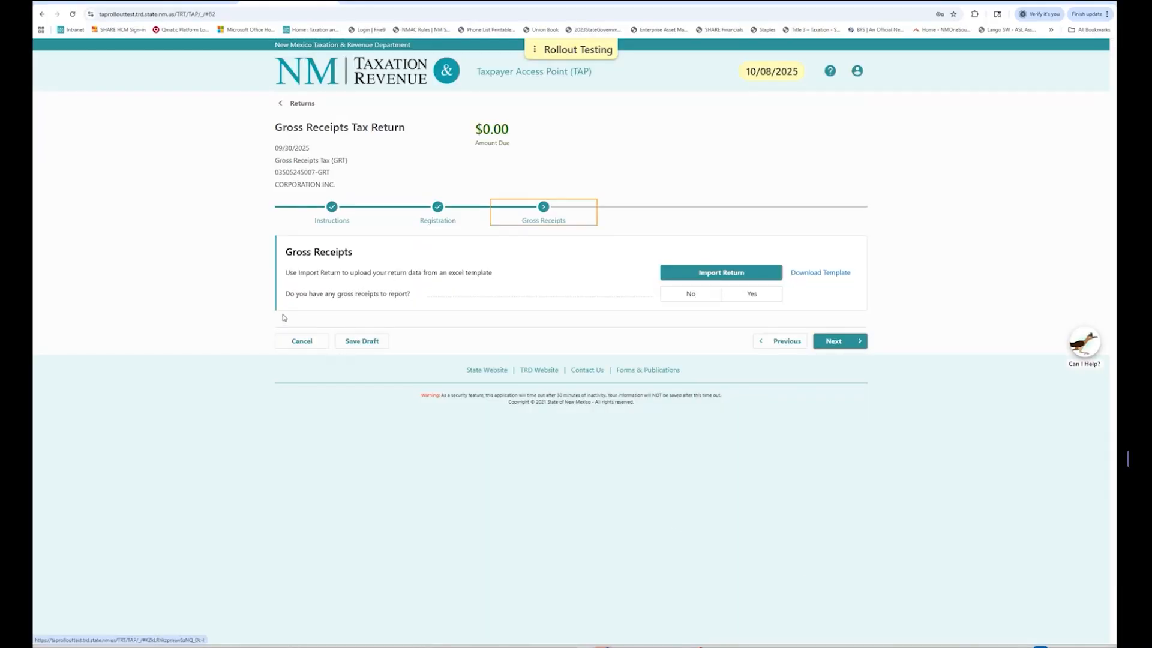
Declare that there are gross receipts to report and that there are deductions or special rates to report.
drag(282, 295, 412, 297)
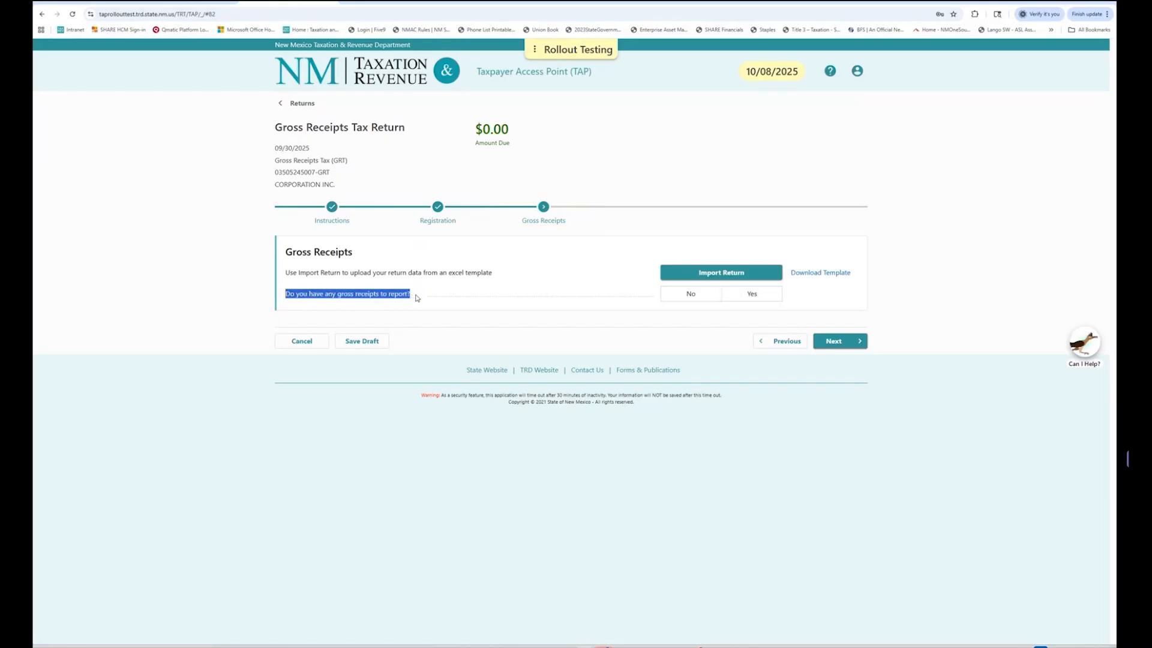
click(631, 310)
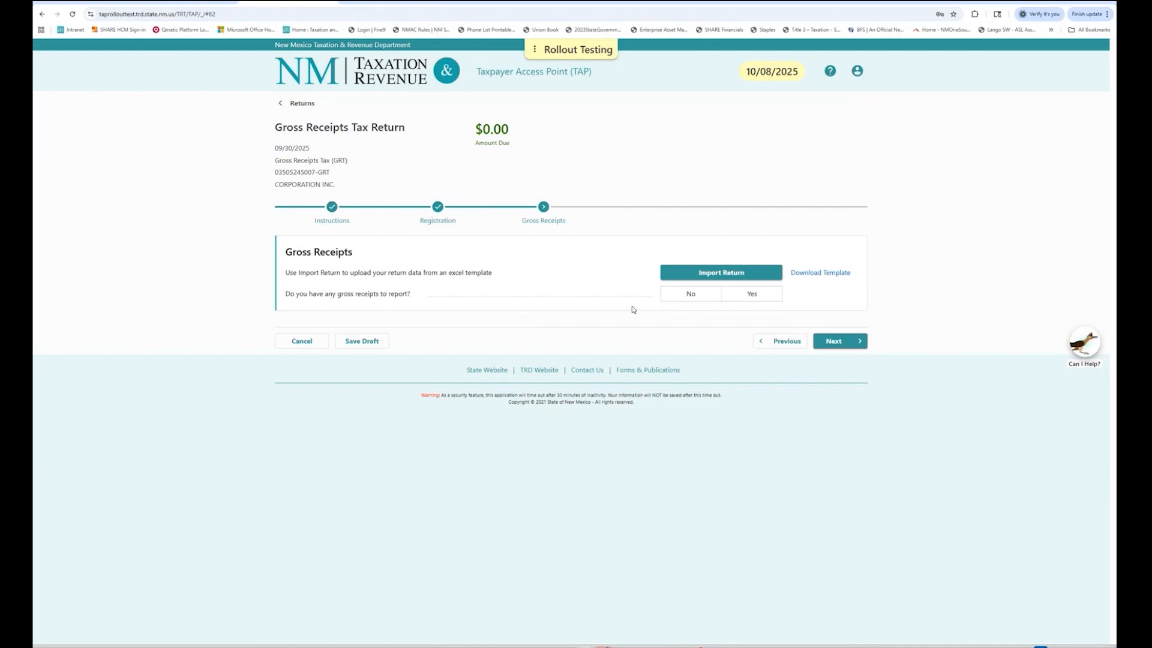
click(758, 295)
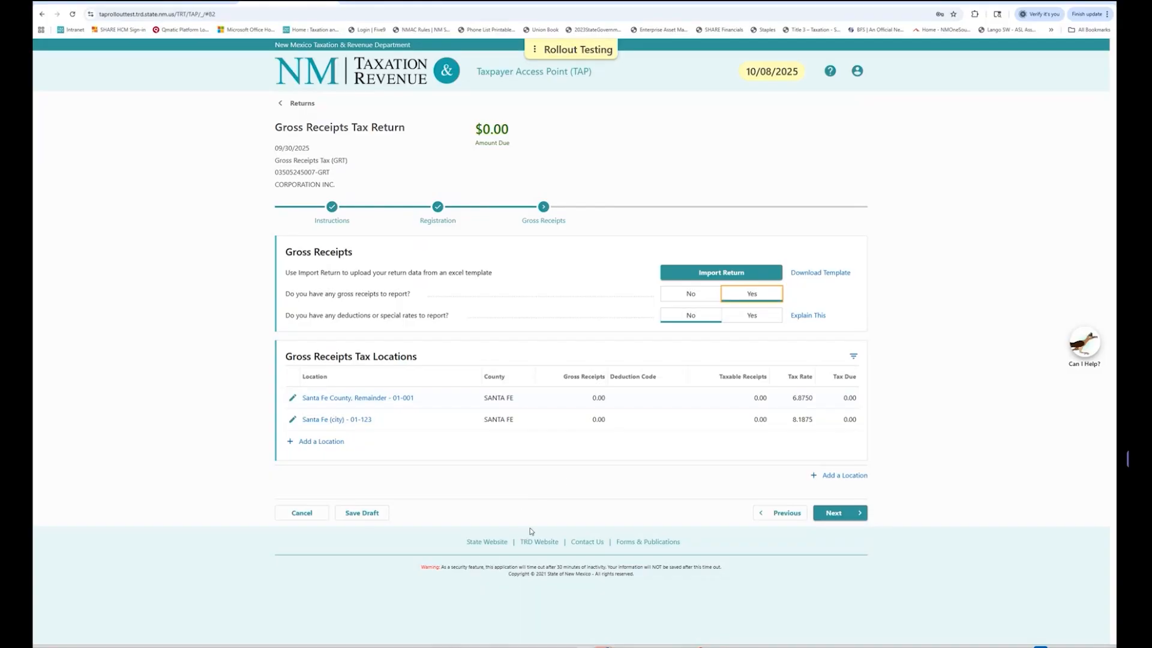
click(751, 318)
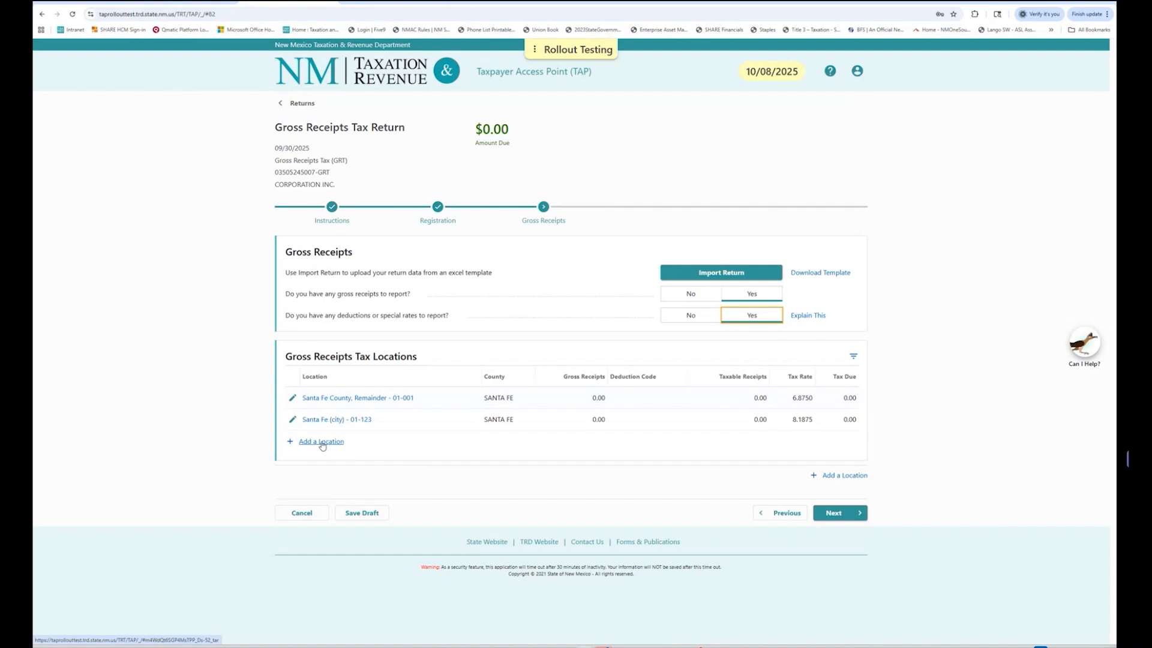
Edit the Santa Fe (city) location, keeping it inside New Mexico in Santa Fe county, and enter gross receipts excluding tax of 5,000.00.
drag(357, 443, 298, 442)
click(393, 456)
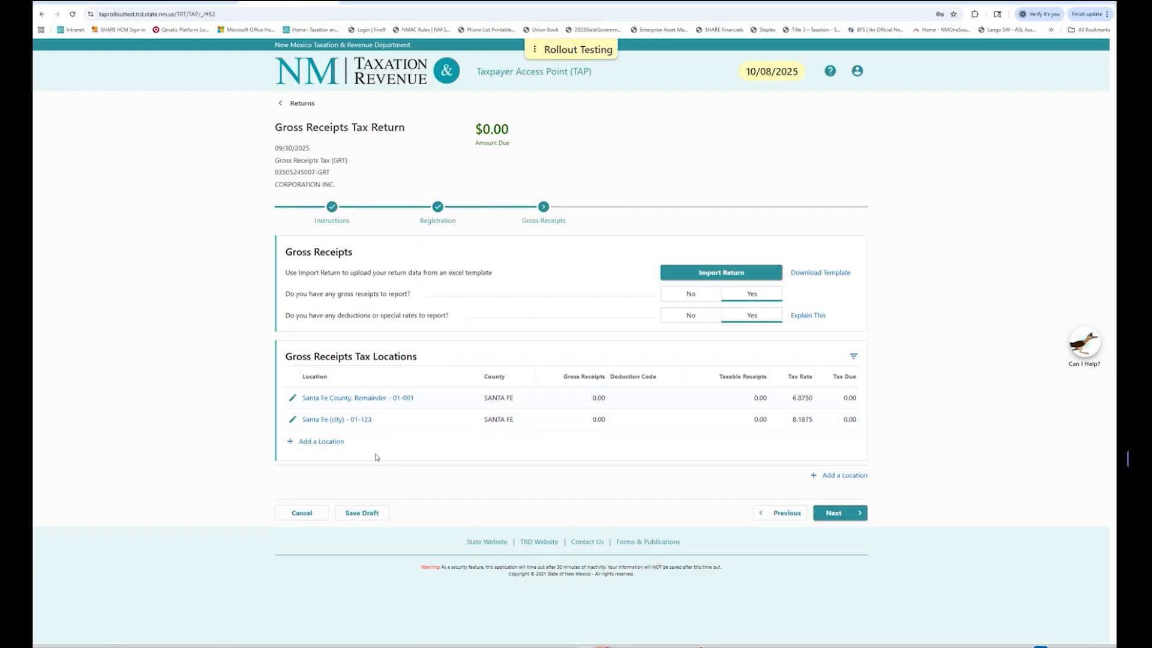
click(328, 418)
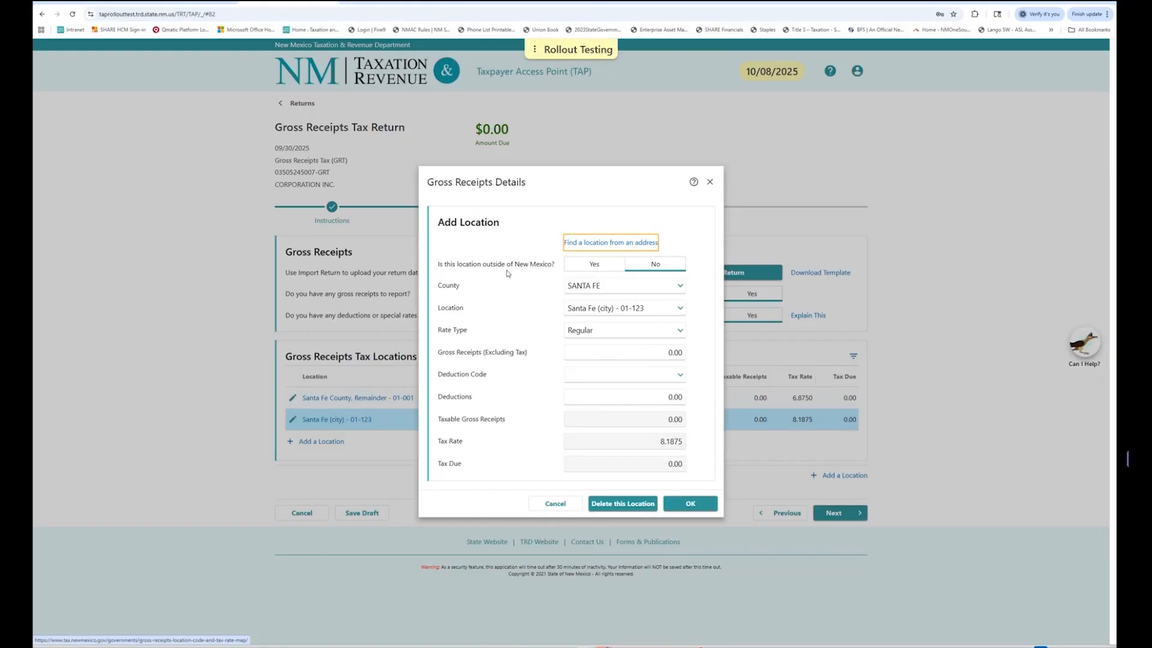
click(653, 264)
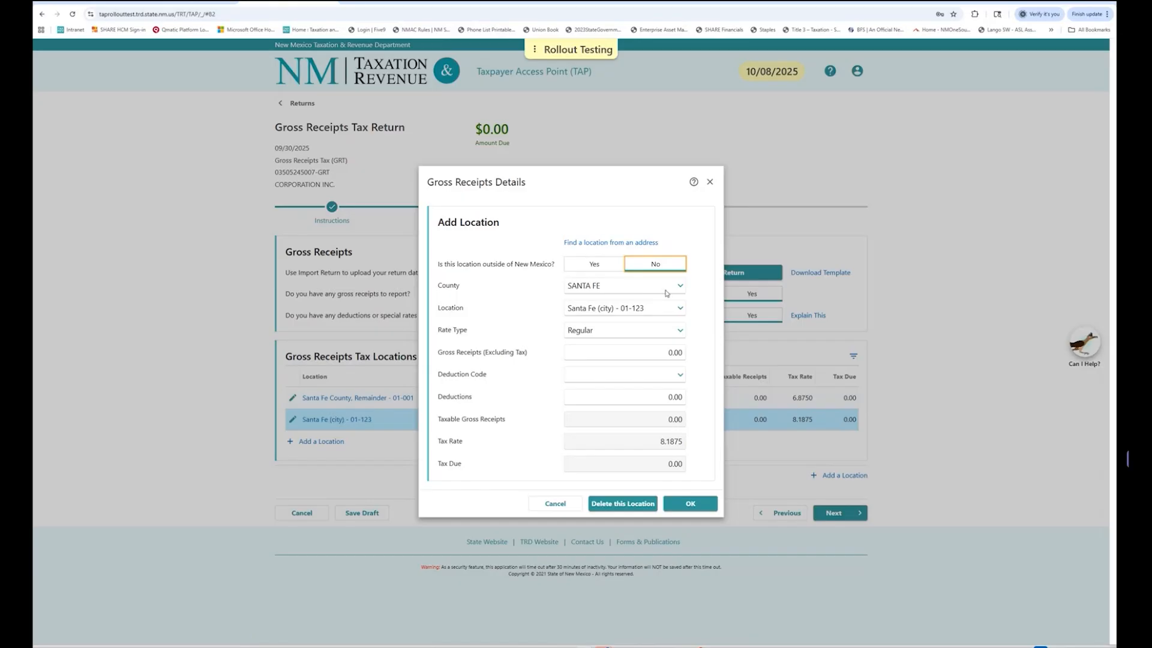
click(682, 288)
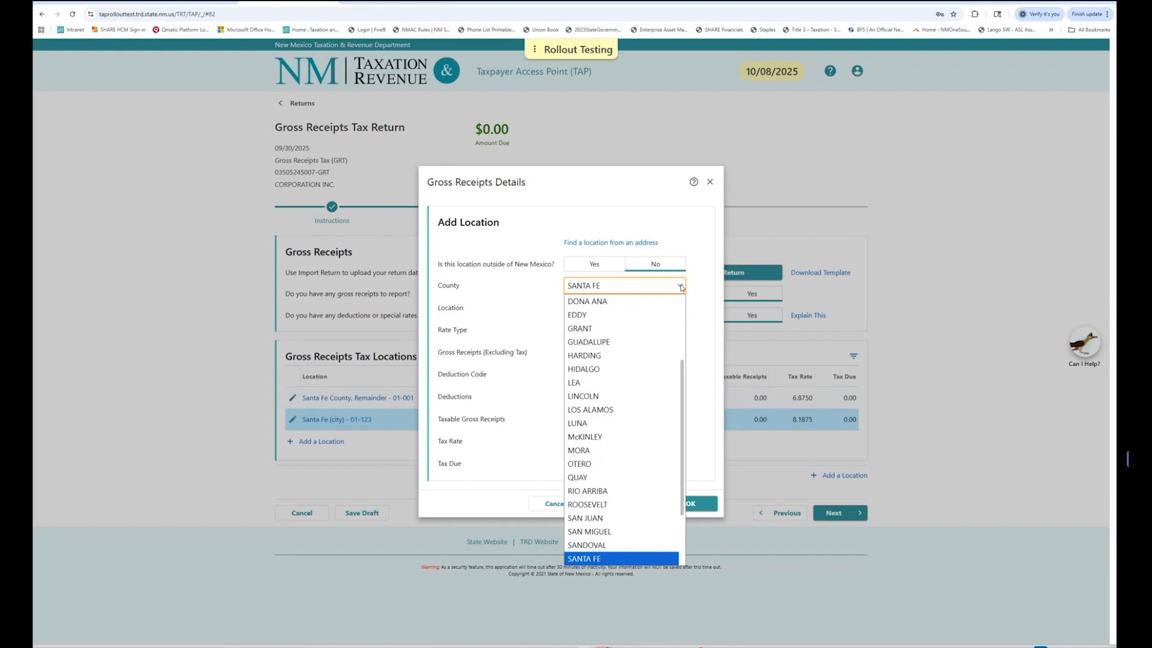
click(682, 288)
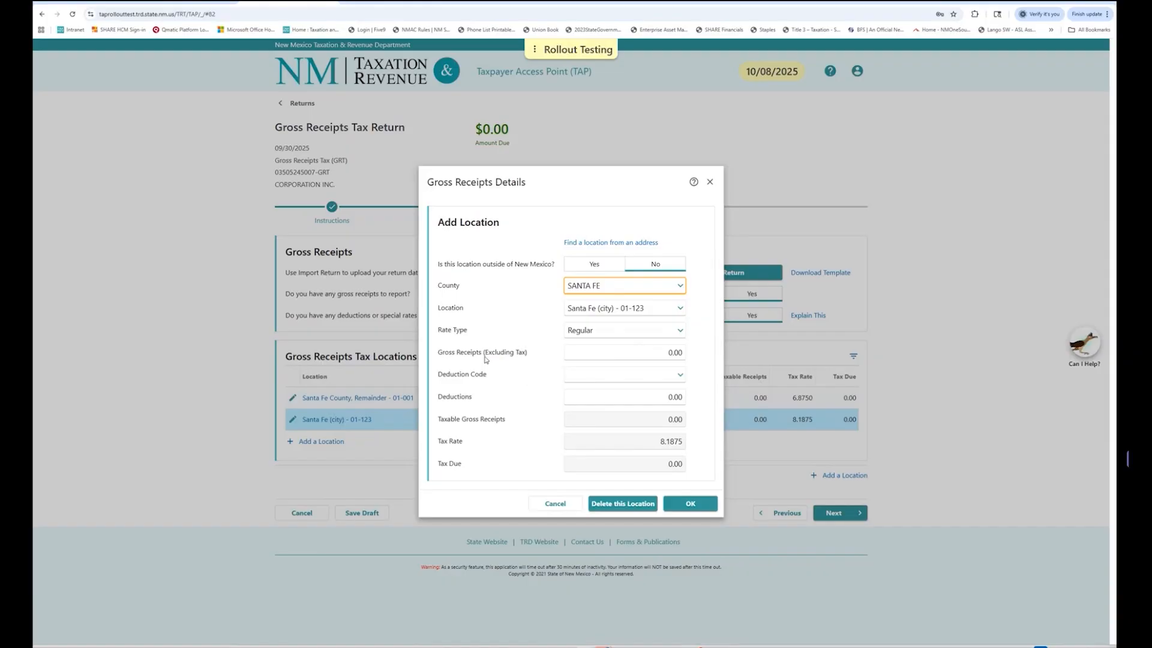
click(611, 352)
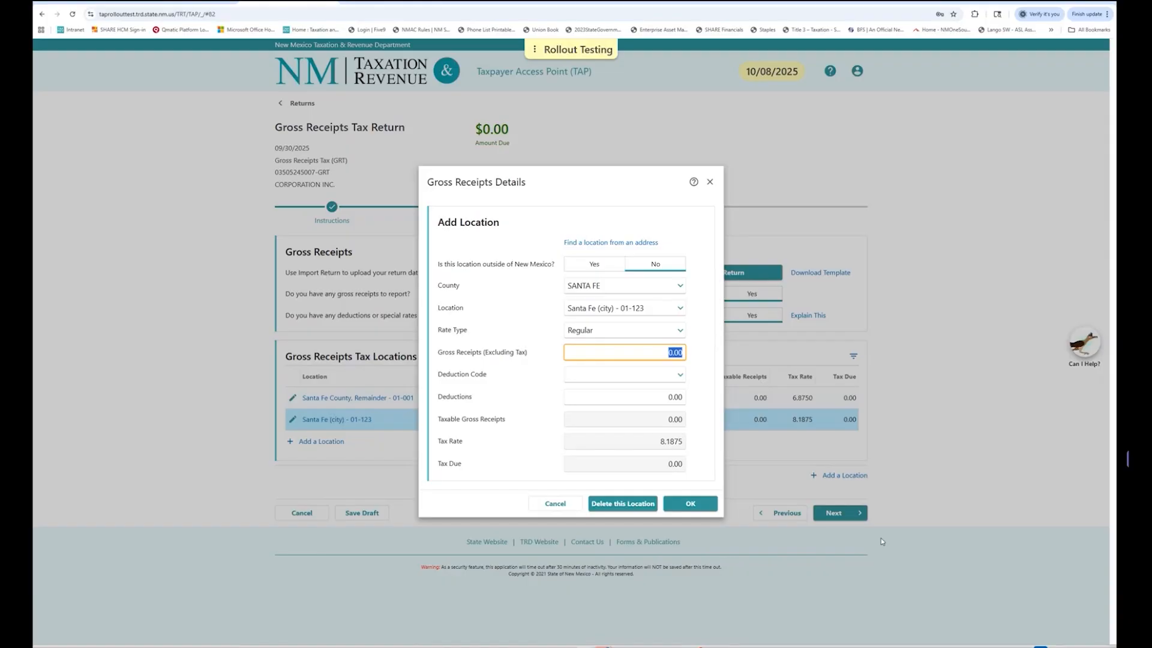
text(5000.00)
click(706, 374)
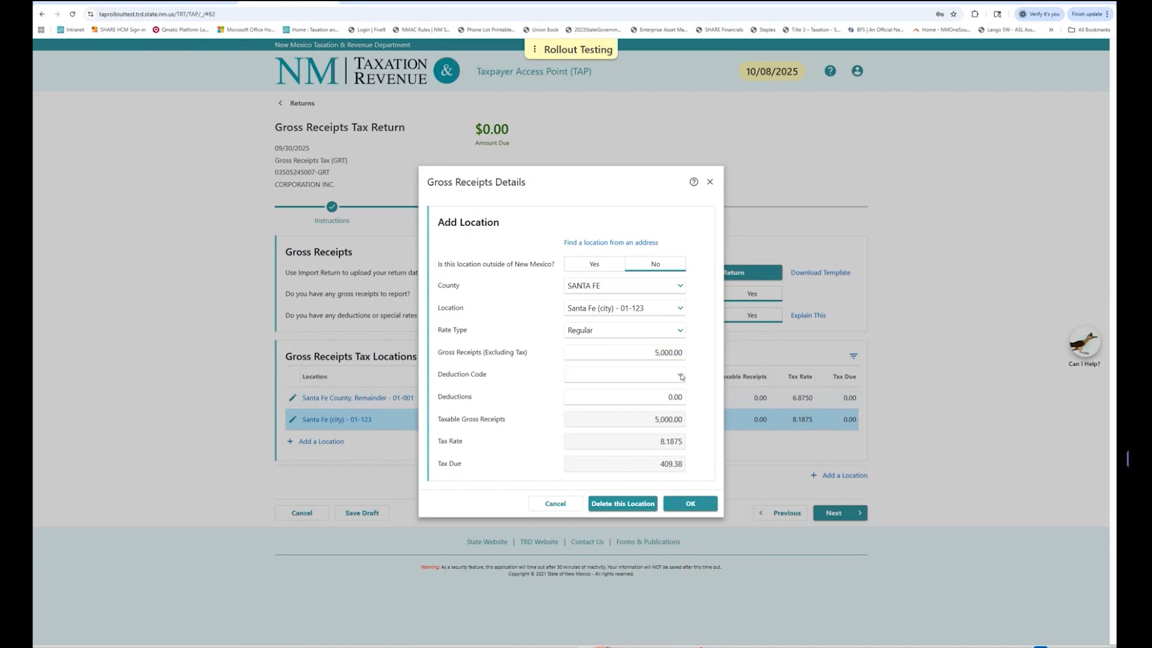
Enter deductions of 2,000.00 without a deduction code for Santa Fe (city), review the taxable receipts and tax due, and accept the details.
click(682, 377)
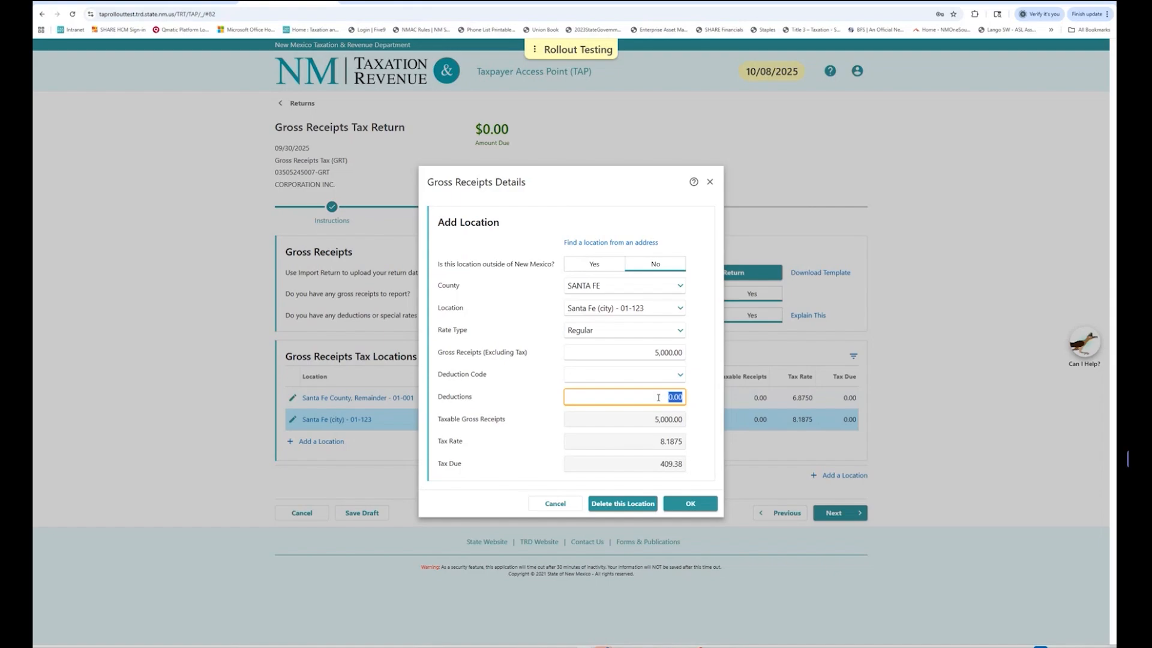
text(200)
click(509, 433)
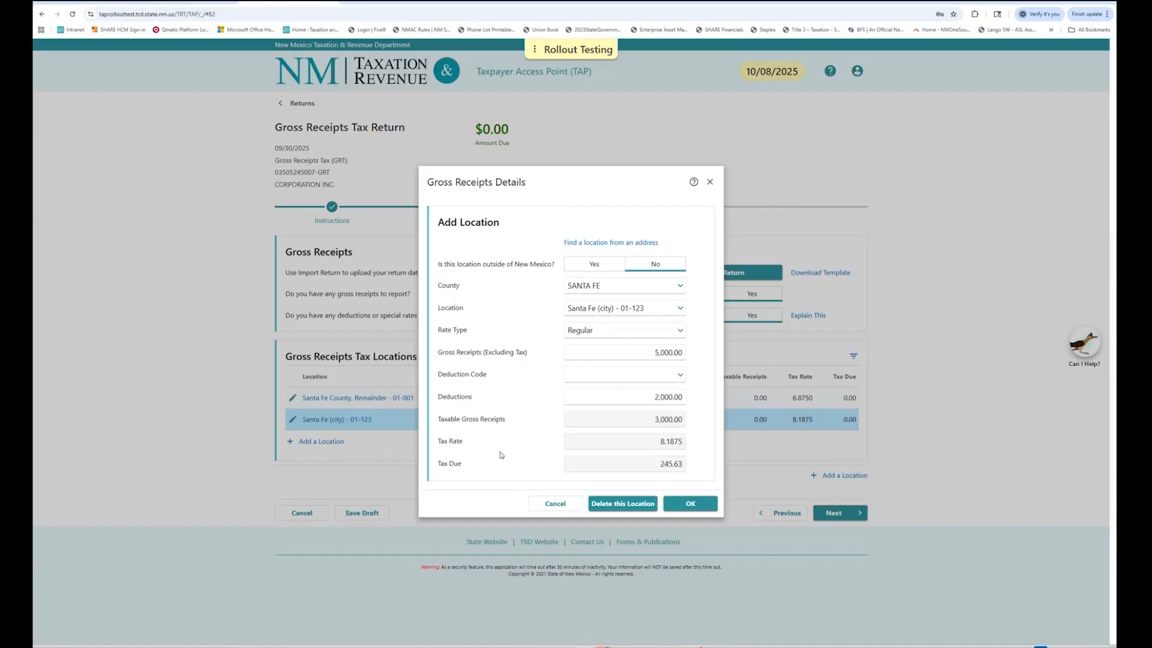
drag(647, 423, 690, 426)
click(706, 450)
drag(658, 467, 691, 470)
click(715, 460)
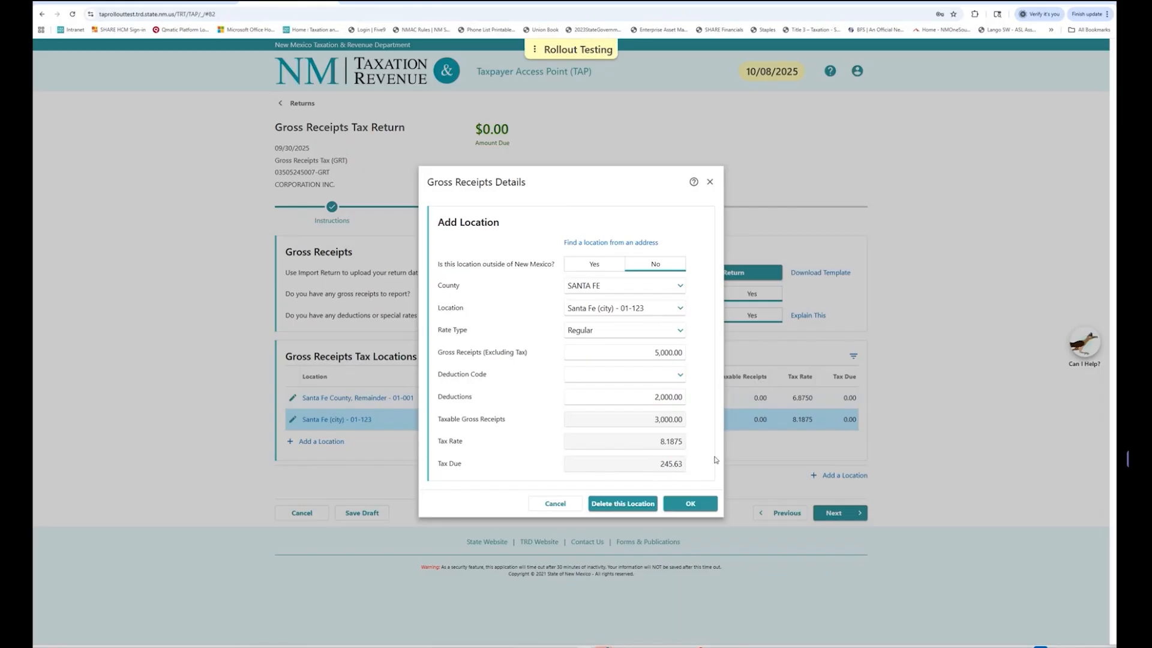
click(694, 507)
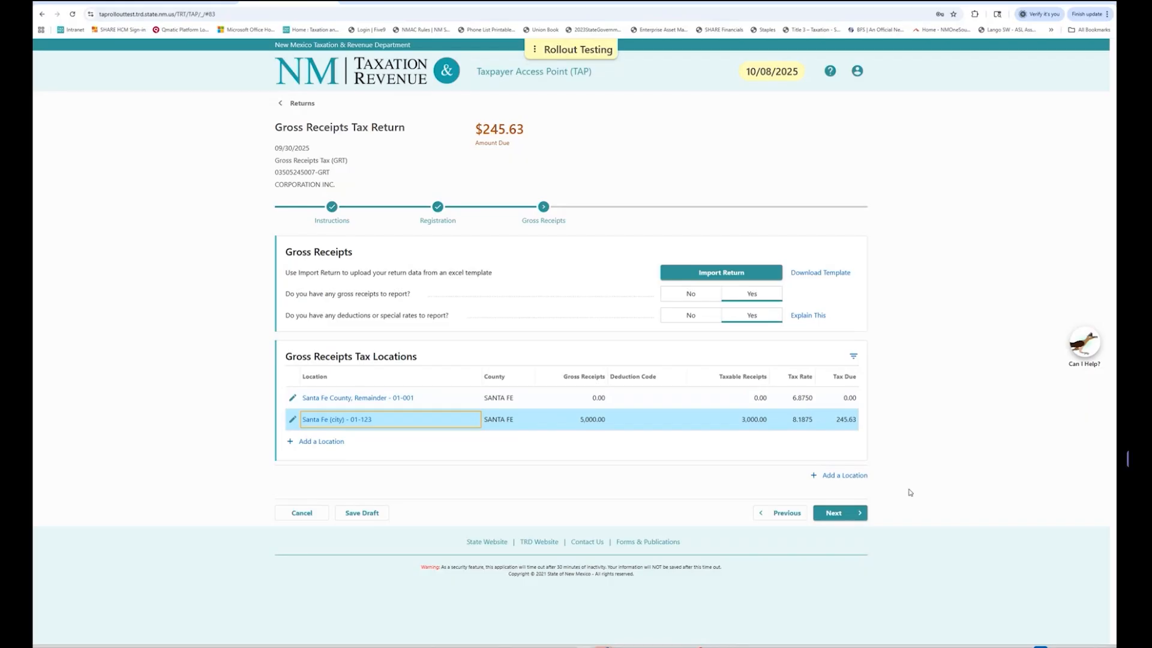
Proceed to business credits, declare that there are none to claim, and continue to the return summary.
click(840, 519)
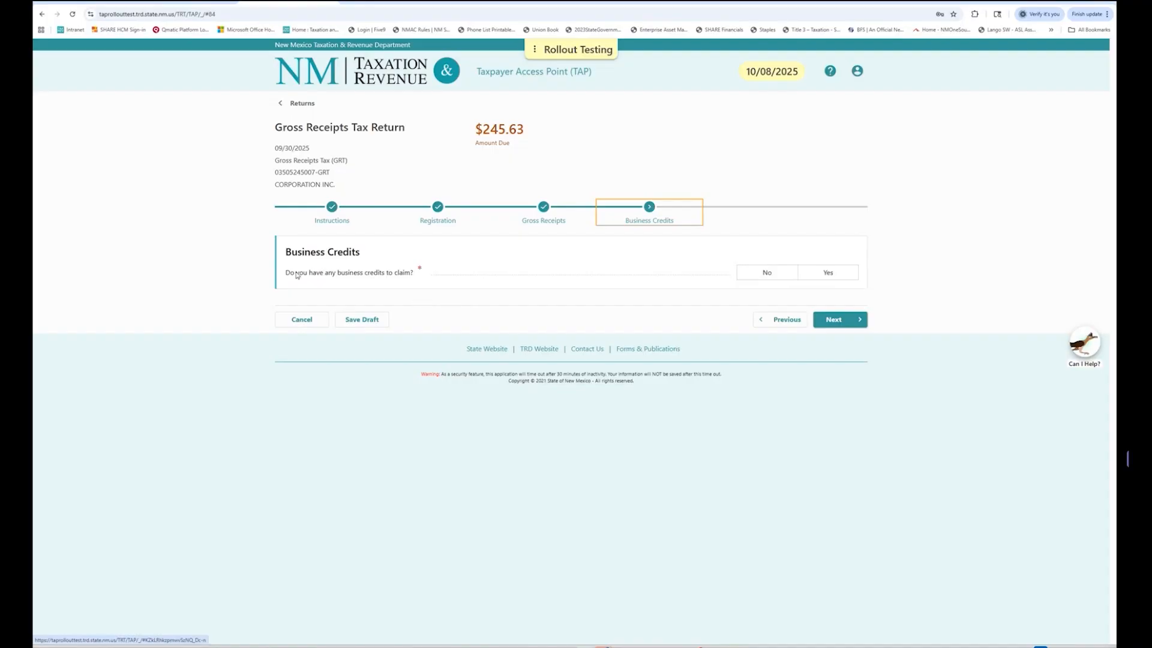
drag(286, 274, 418, 280)
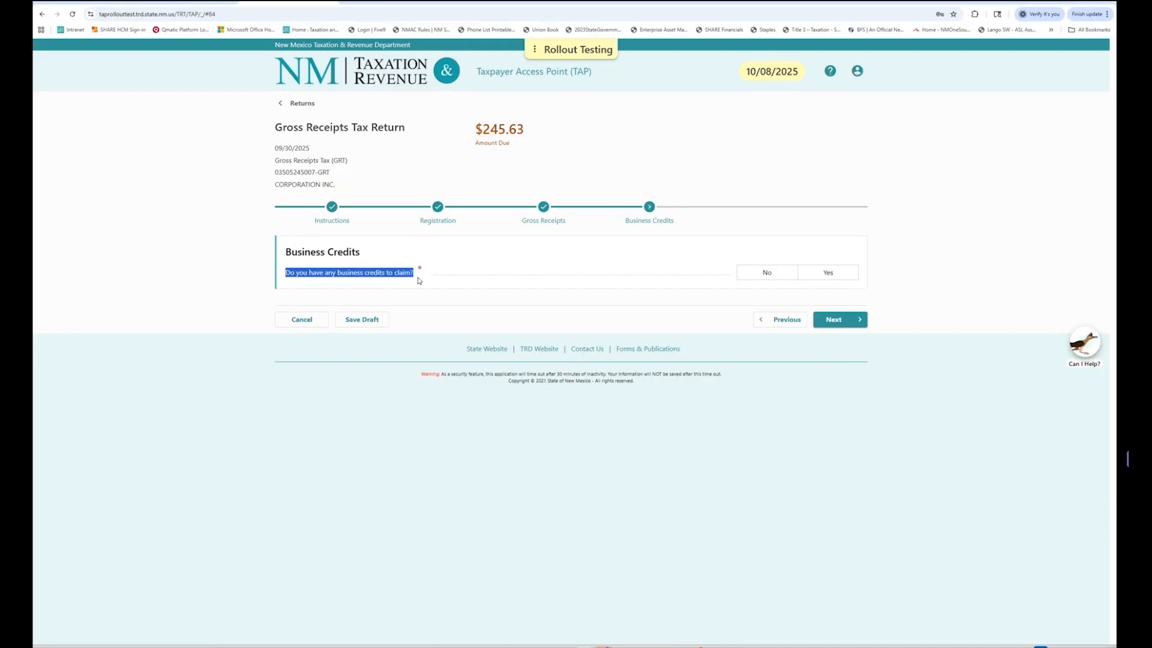
click(698, 286)
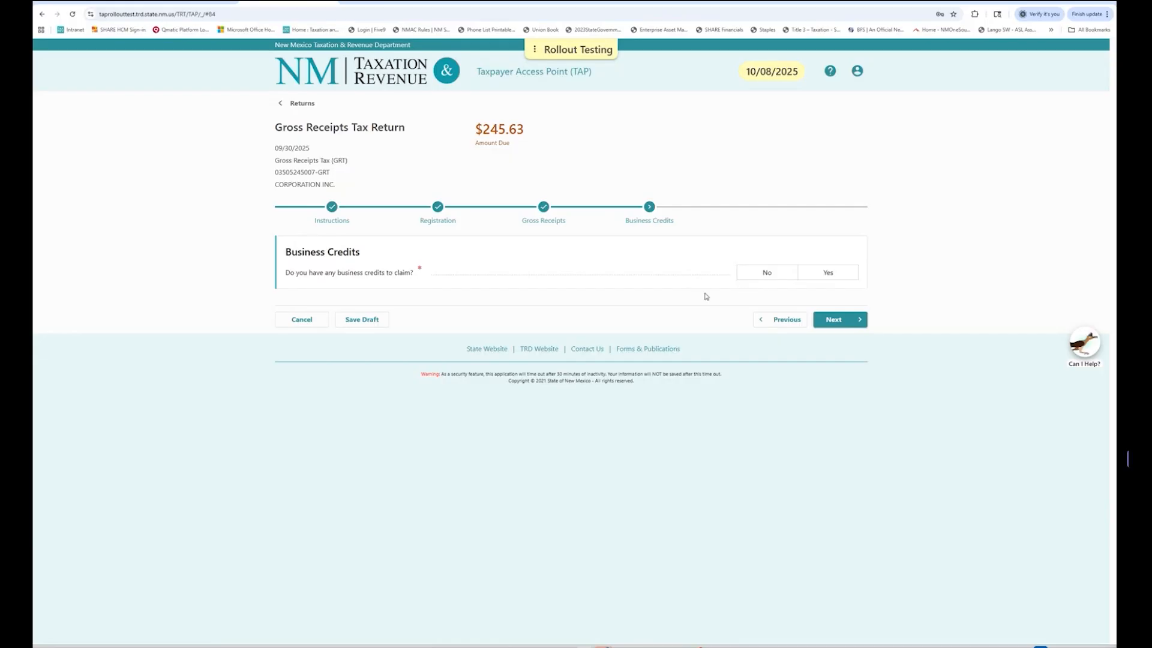
click(763, 276)
click(838, 320)
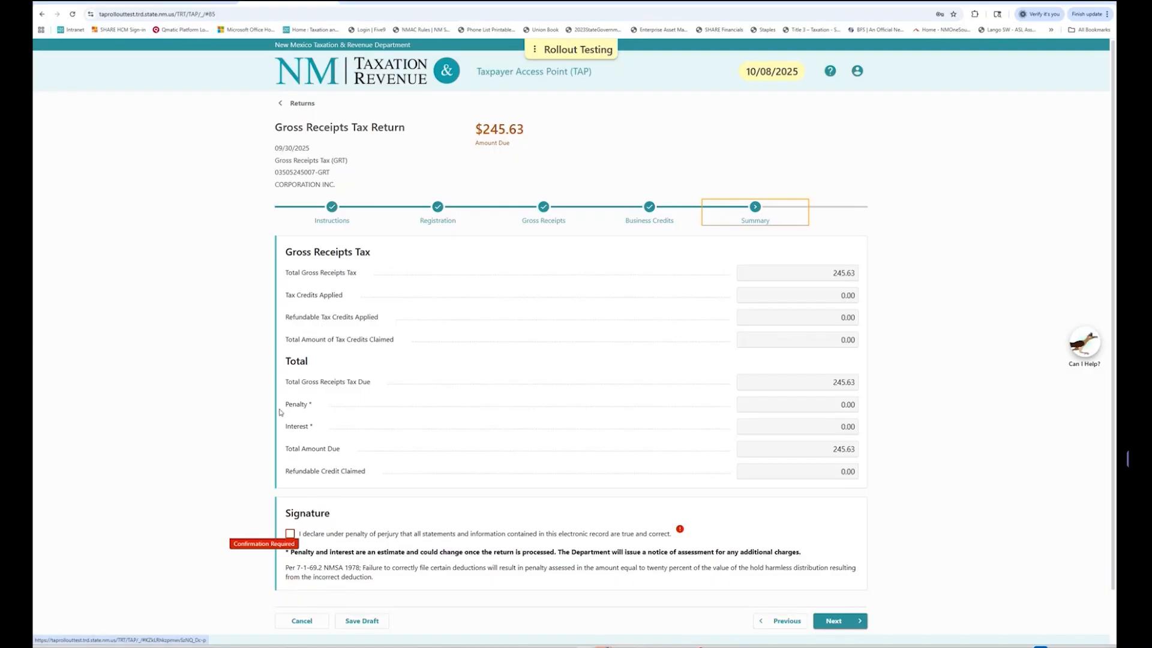
Review the penalty, interest and total amount due, sign the perjury declaration, and continue to the payment options.
drag(284, 409, 317, 430)
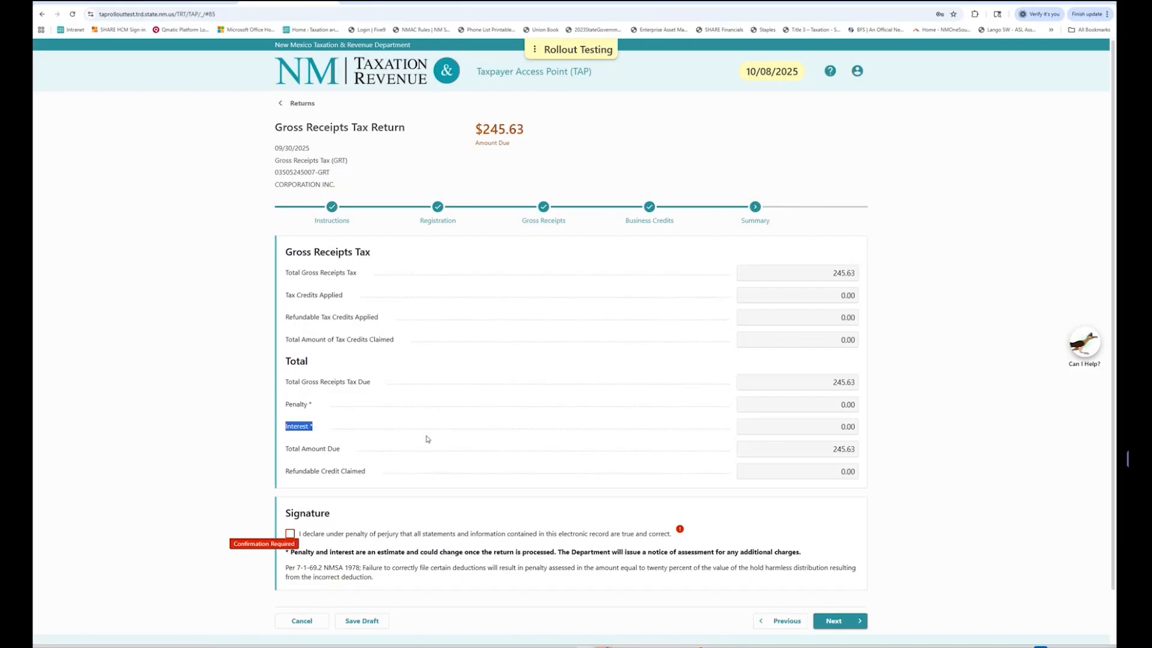
drag(808, 454, 866, 453)
click(925, 458)
scroll(637, 502, down, 1)
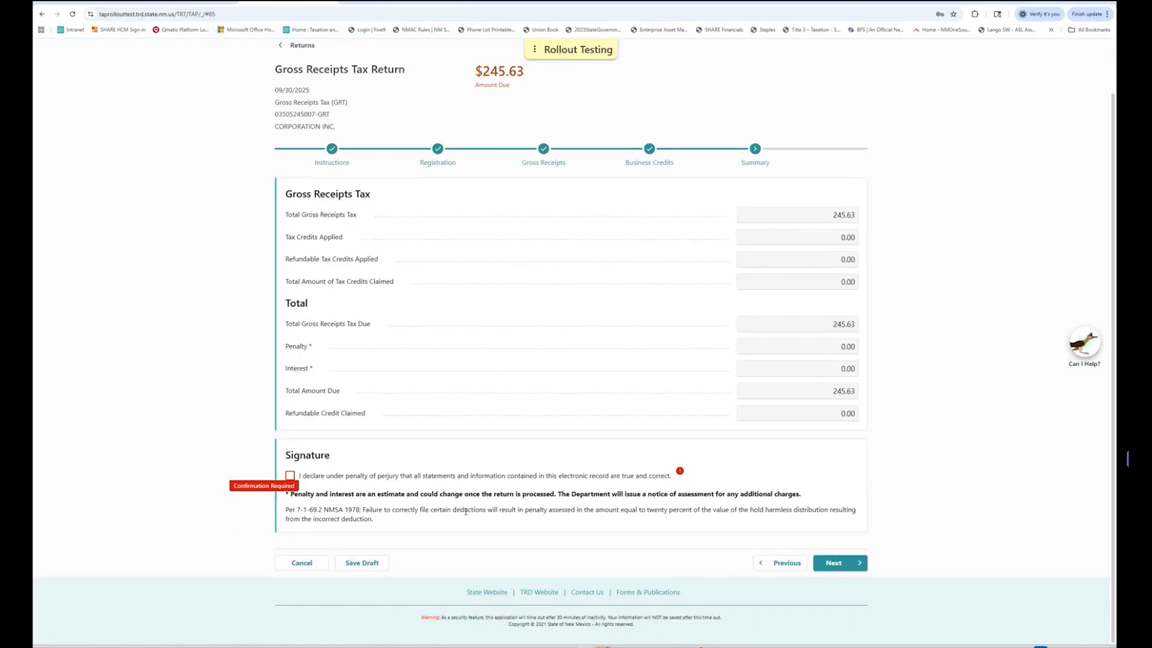
click(291, 476)
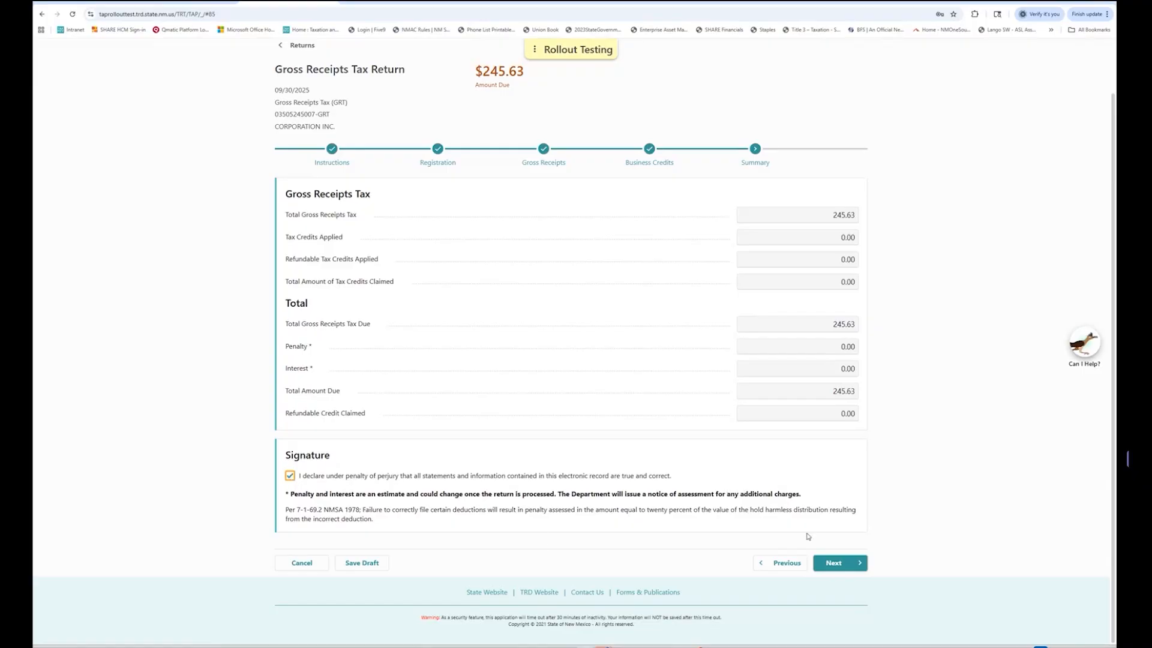
click(841, 565)
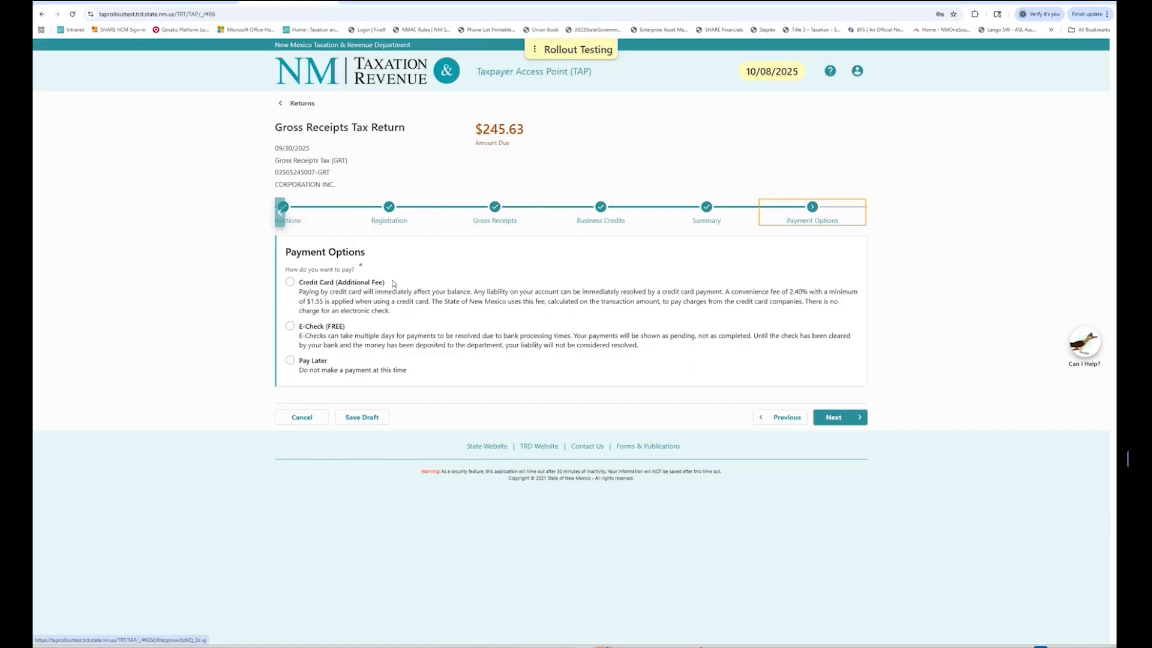
Try the credit card and E-Check payment options, settle on Pay Later, and submit the 09/30/2025 return.
click(290, 282)
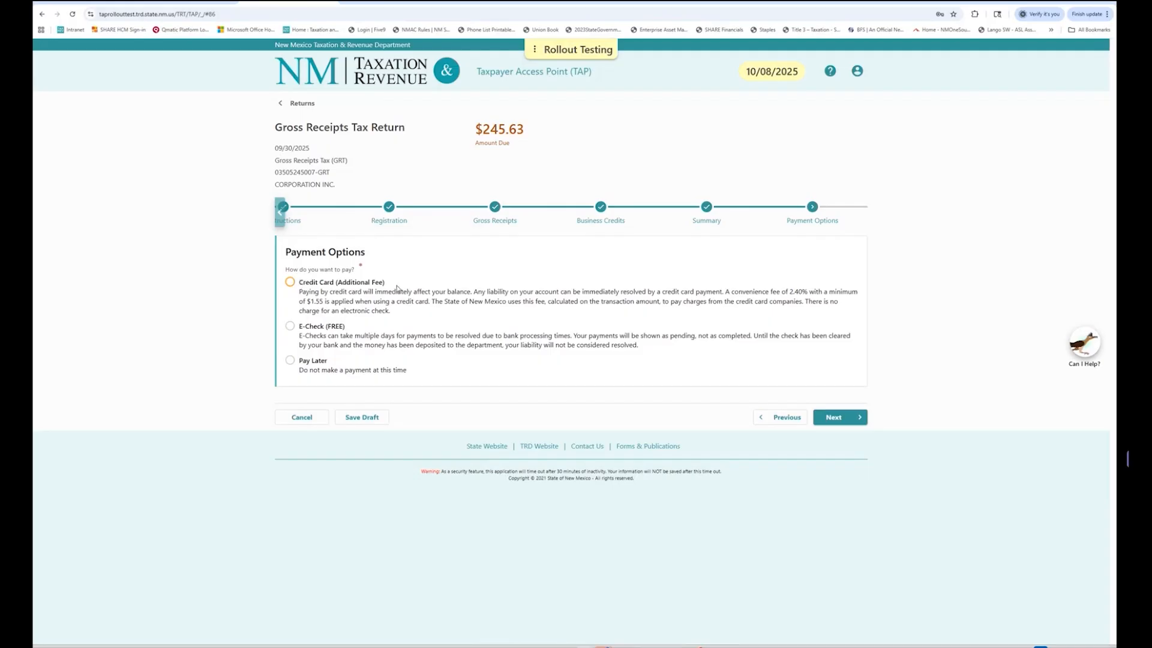
click(357, 329)
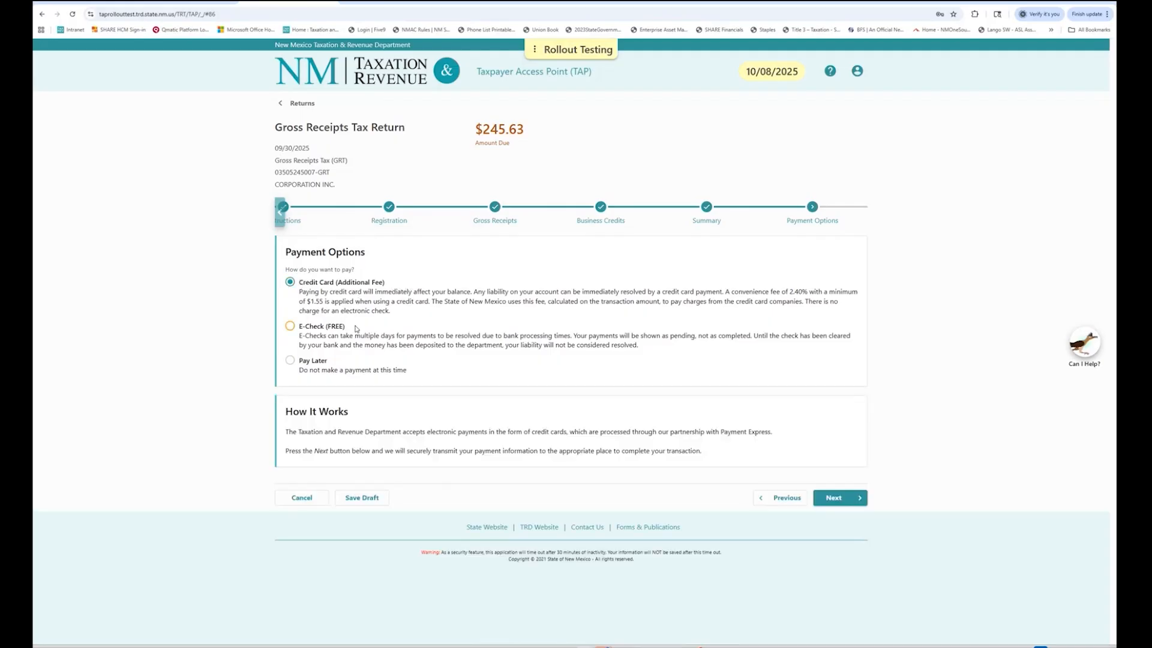
click(291, 360)
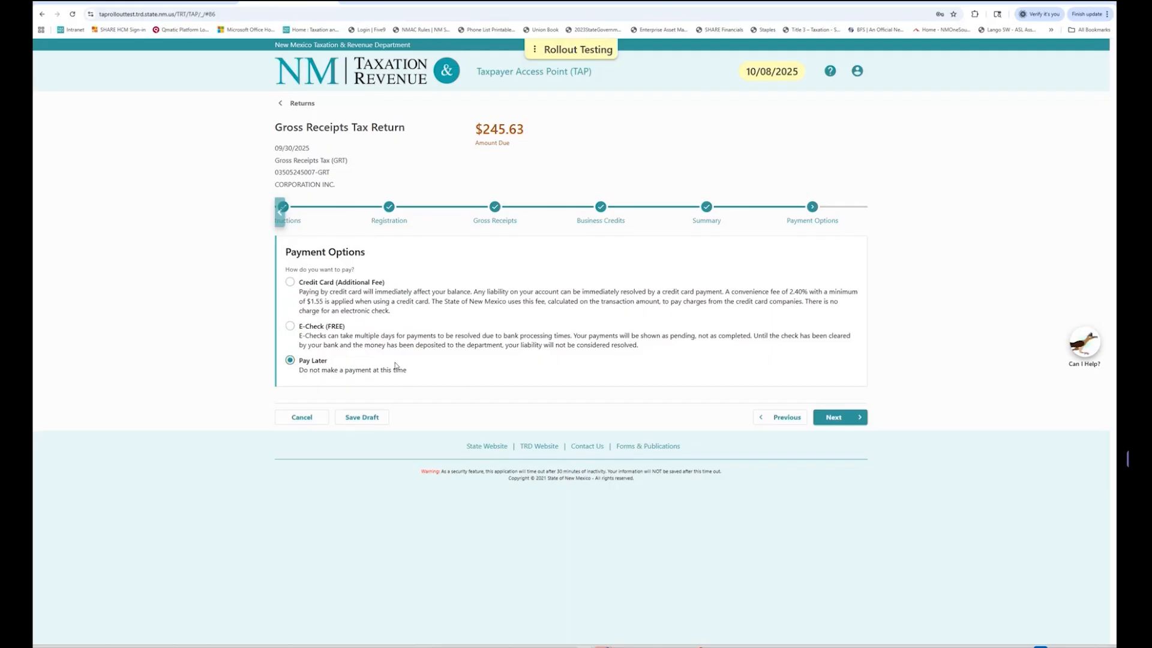
click(290, 326)
click(291, 360)
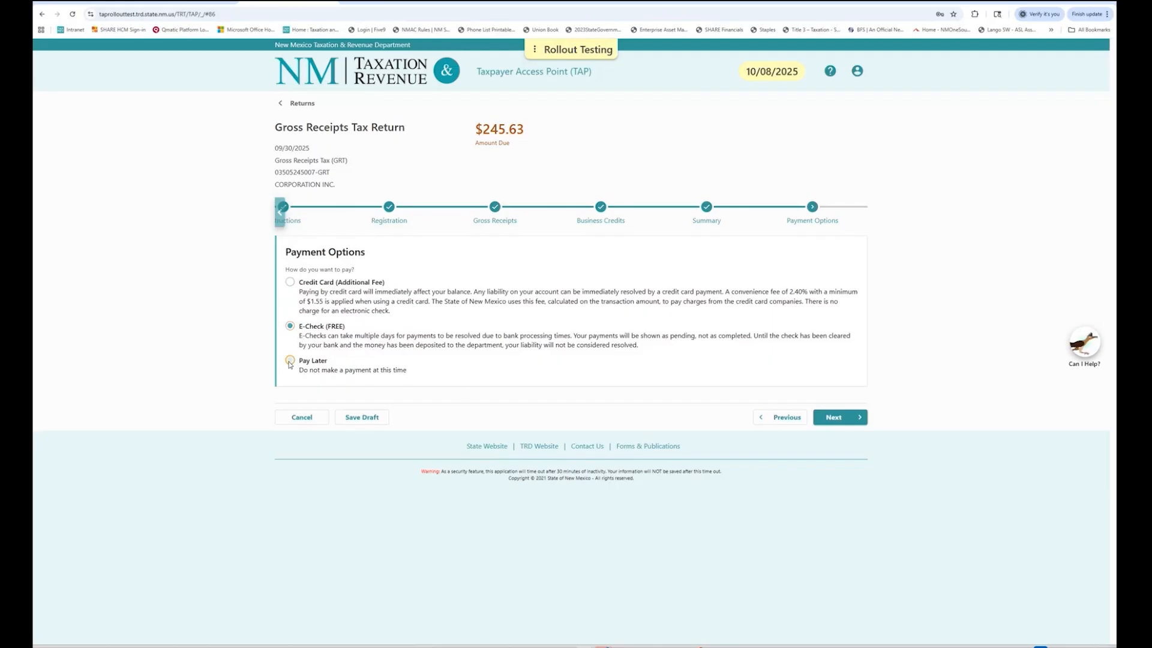
click(839, 420)
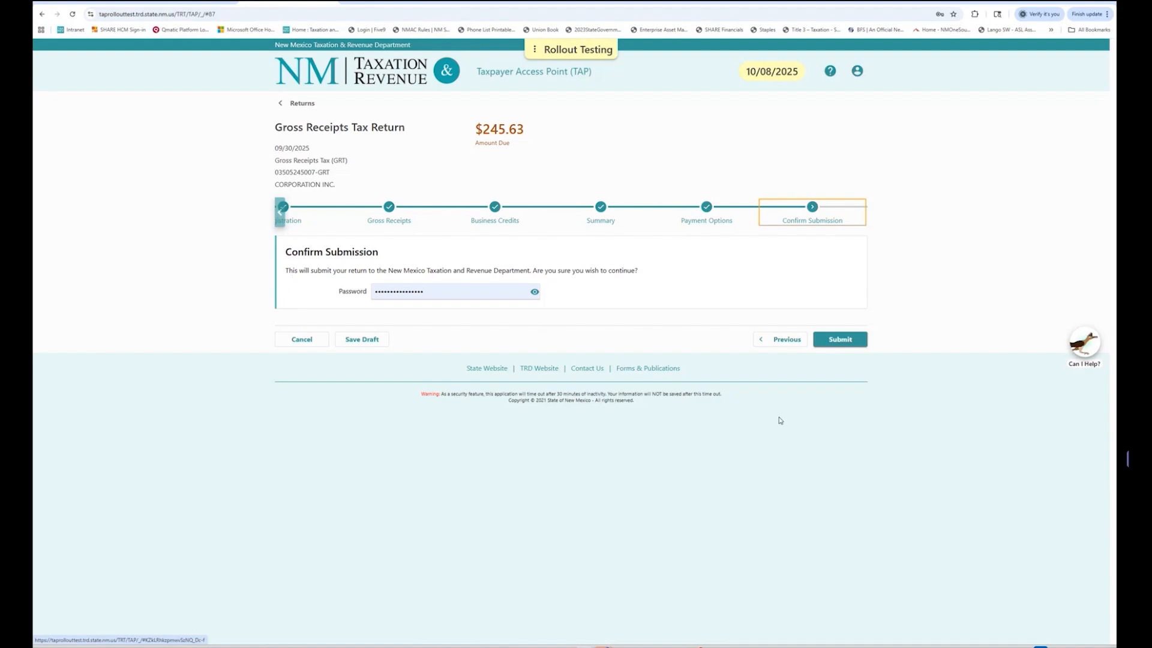
click(842, 340)
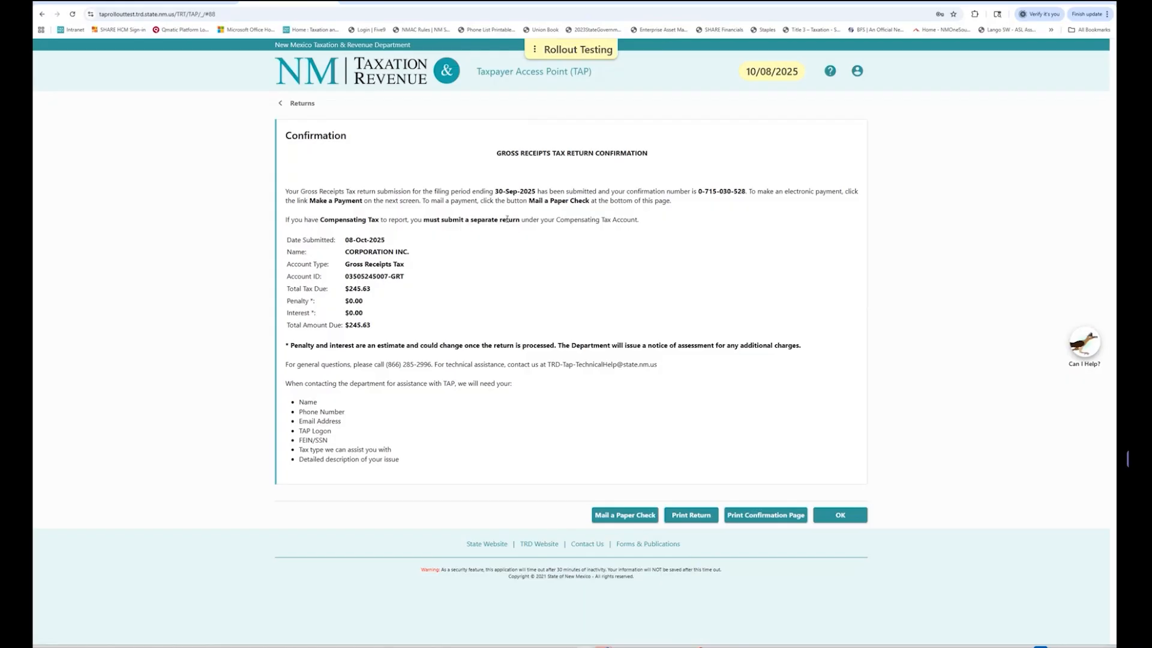
Review the filing period and confirmation number on the confirmation page, then go back to the list of returns.
drag(494, 192, 539, 193)
drag(700, 191, 747, 198)
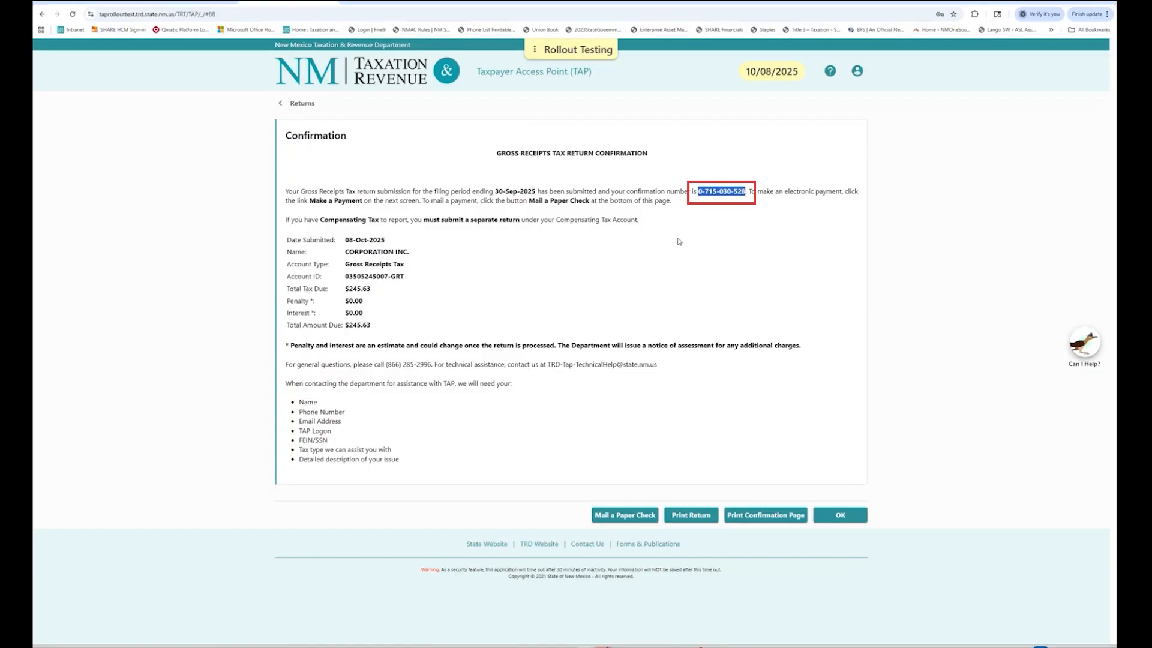
click(628, 285)
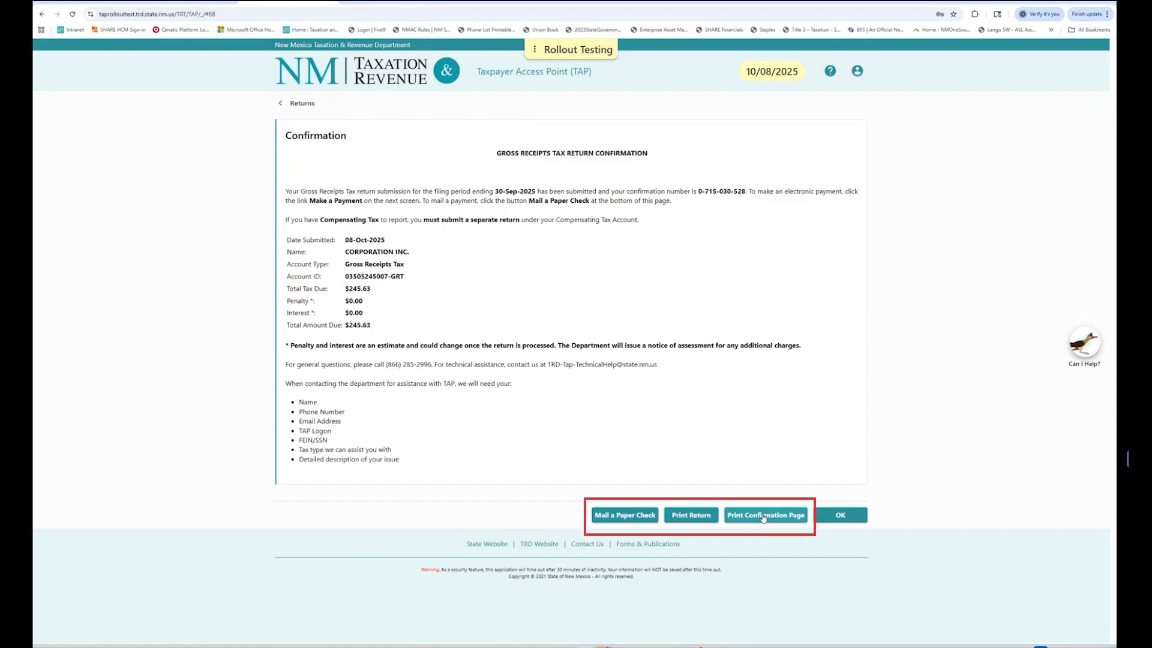
click(836, 517)
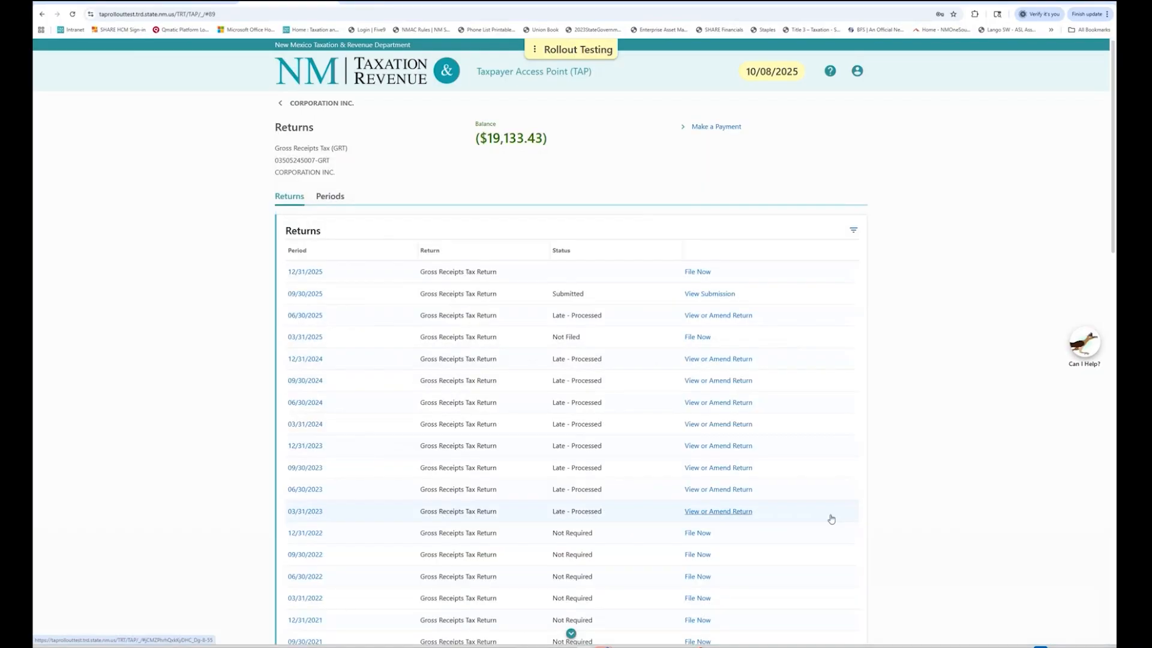
Start filing the 03/31/2025 return, review the taxpayer information and mailing address, and continue to the gross receipts.
click(699, 339)
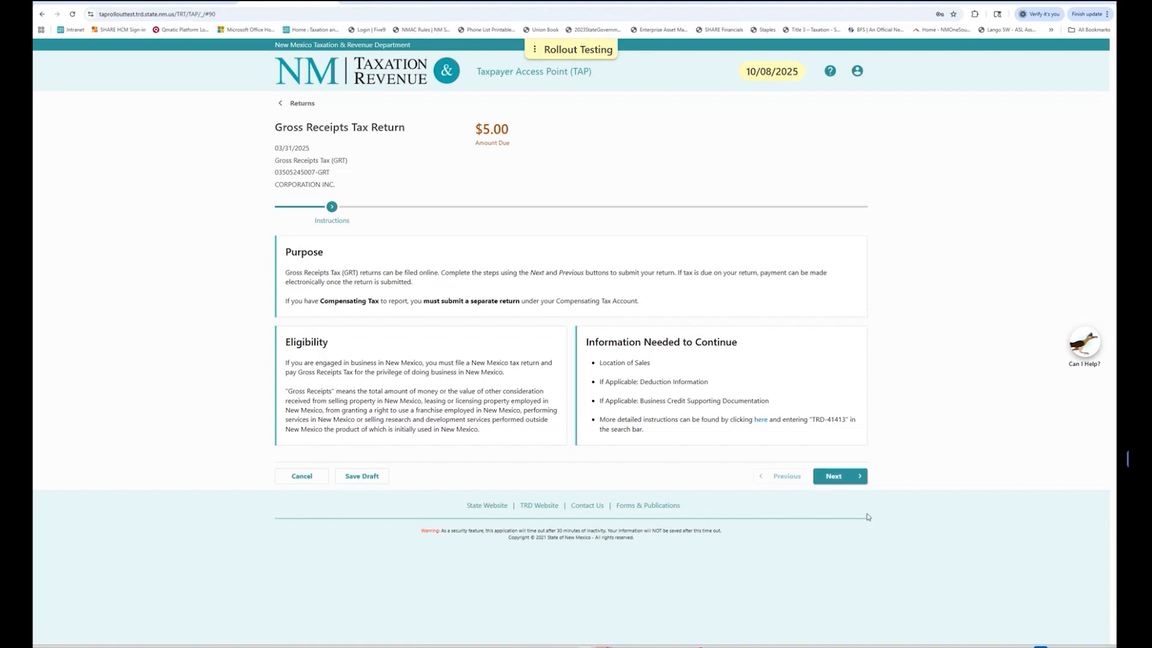
click(844, 479)
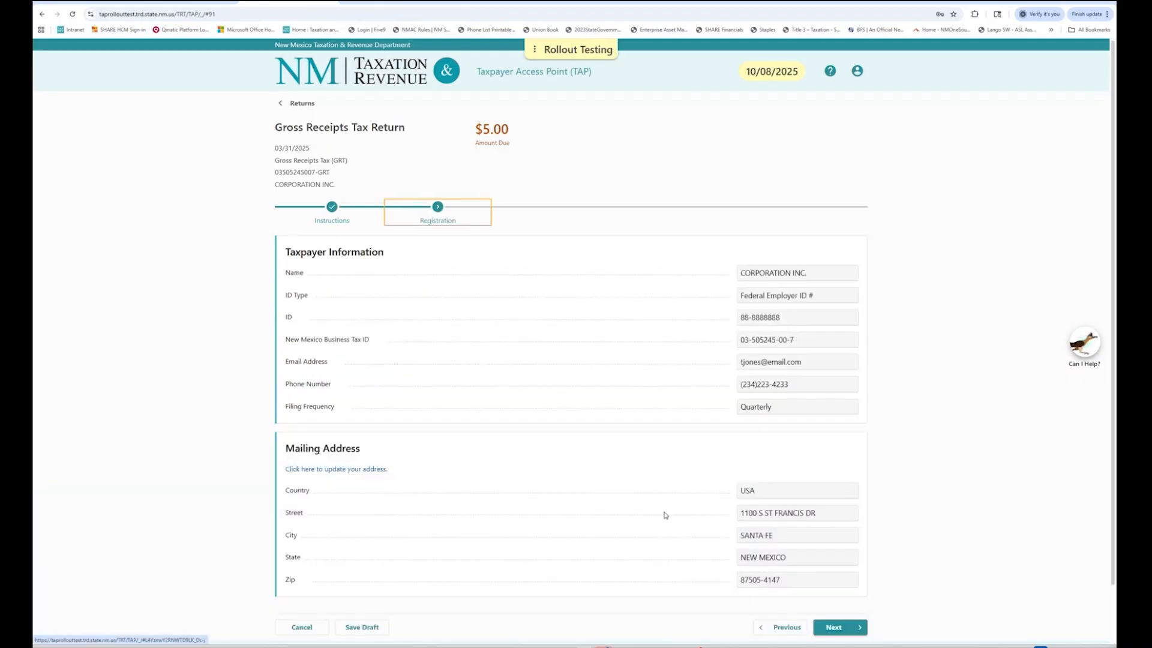
scroll(993, 402, down, 1)
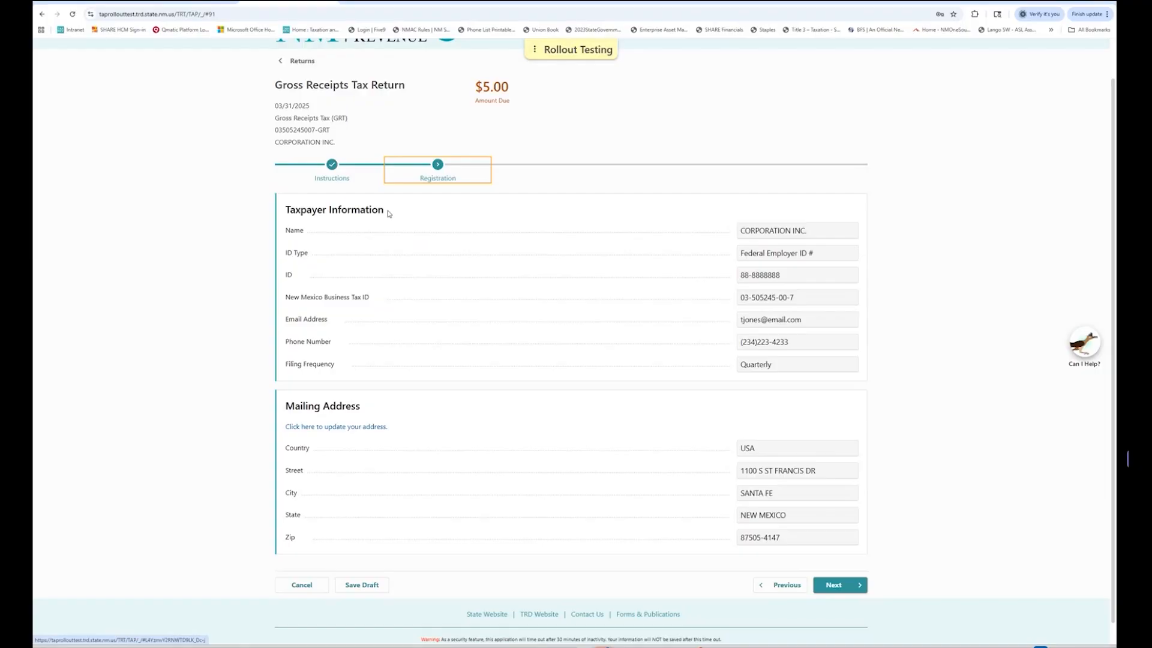
drag(389, 213, 281, 216)
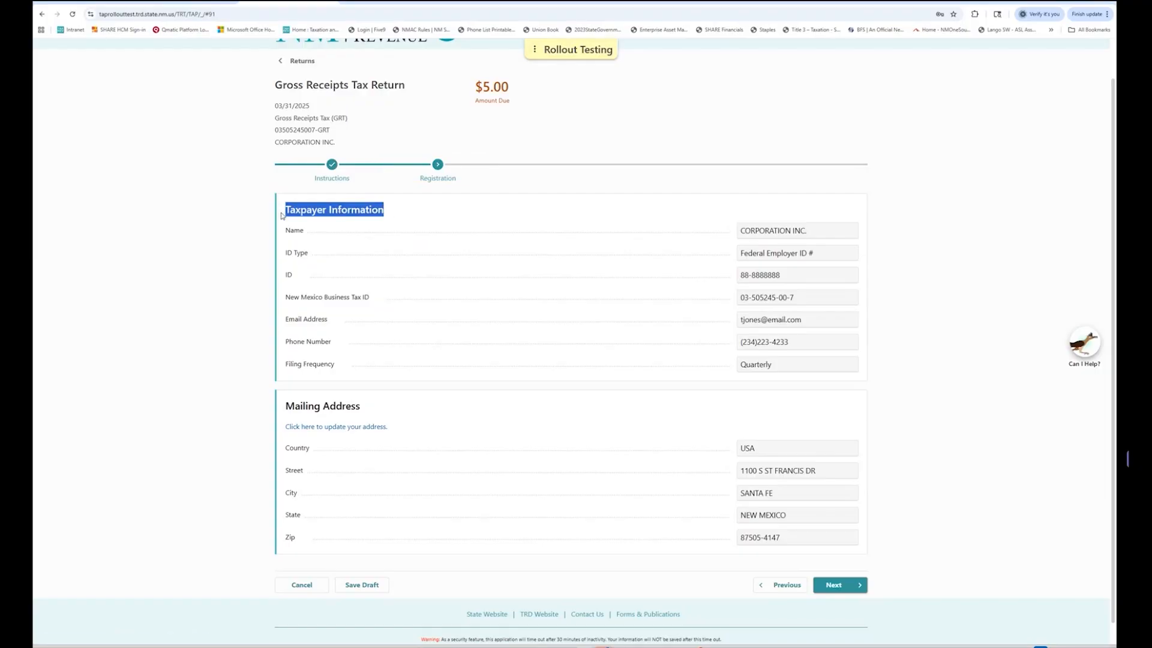
click(364, 413)
drag(364, 413, 269, 417)
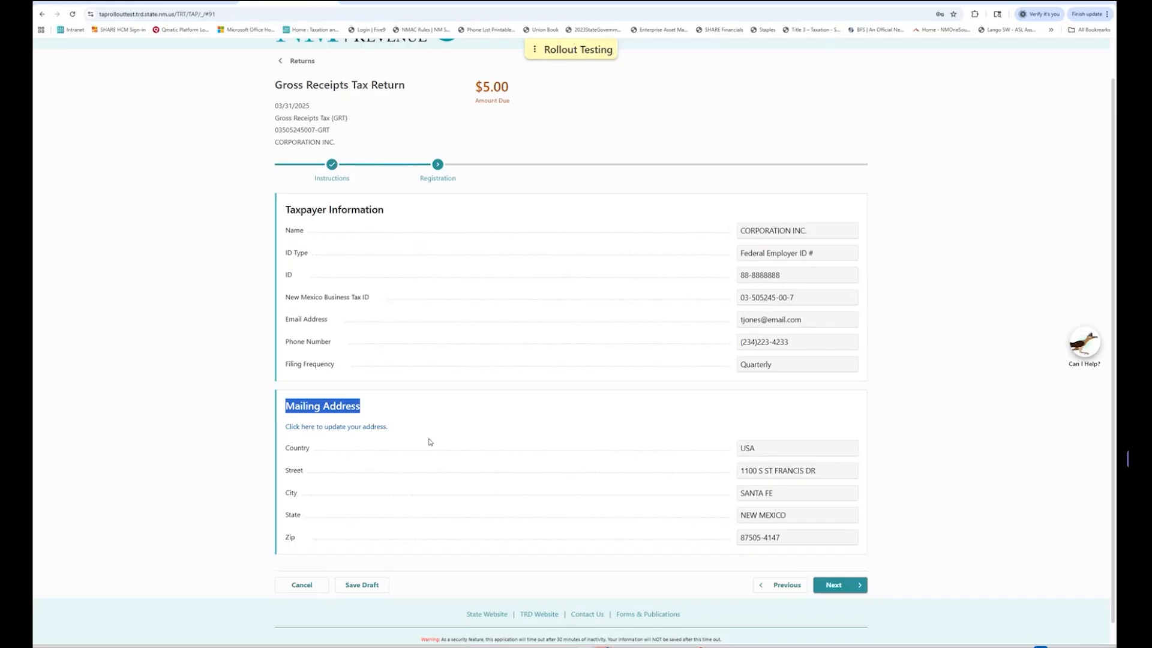
click(838, 585)
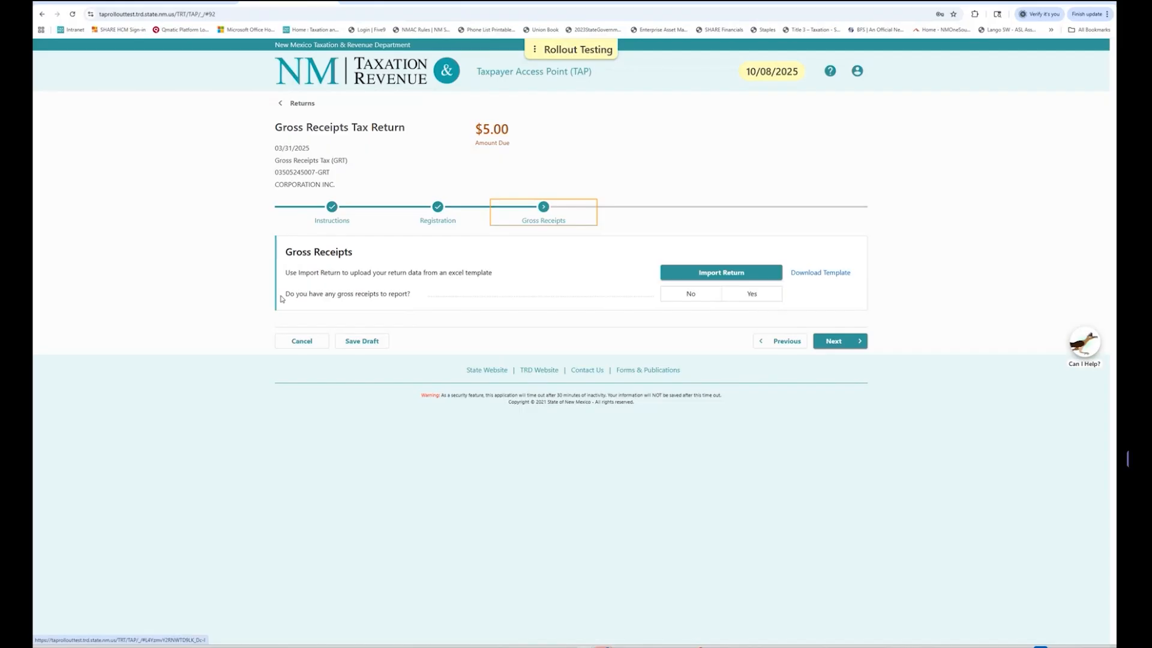
Declare that there are gross receipts to report but no deductions or special rates for the 03/31/2025 period.
drag(282, 298, 413, 302)
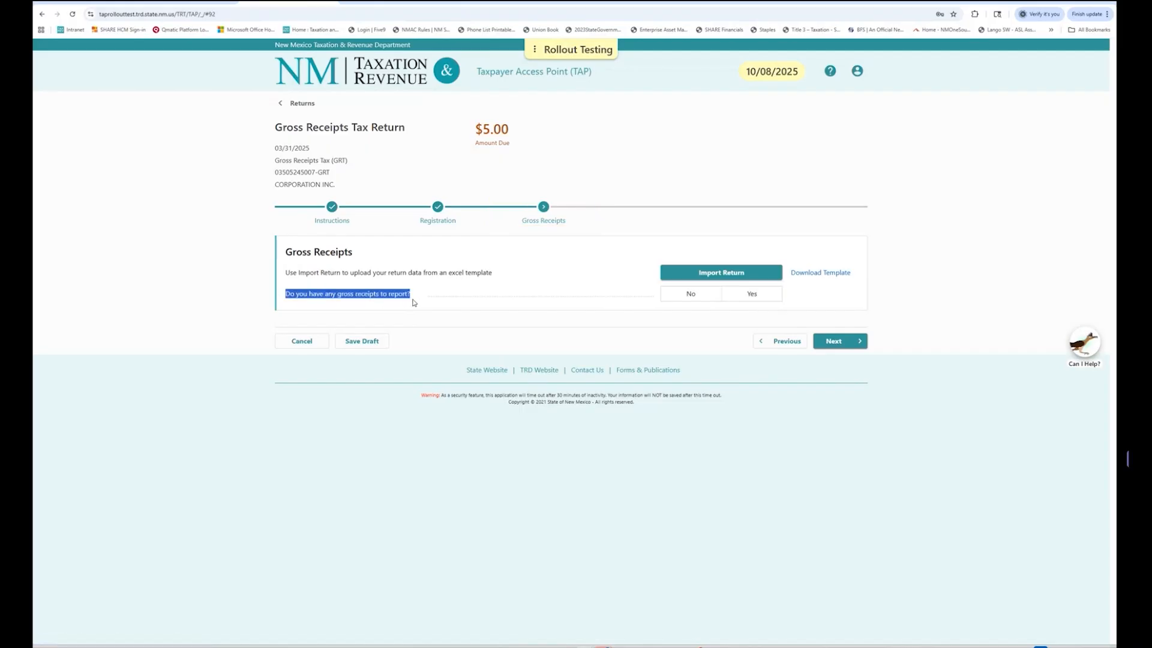
click(752, 299)
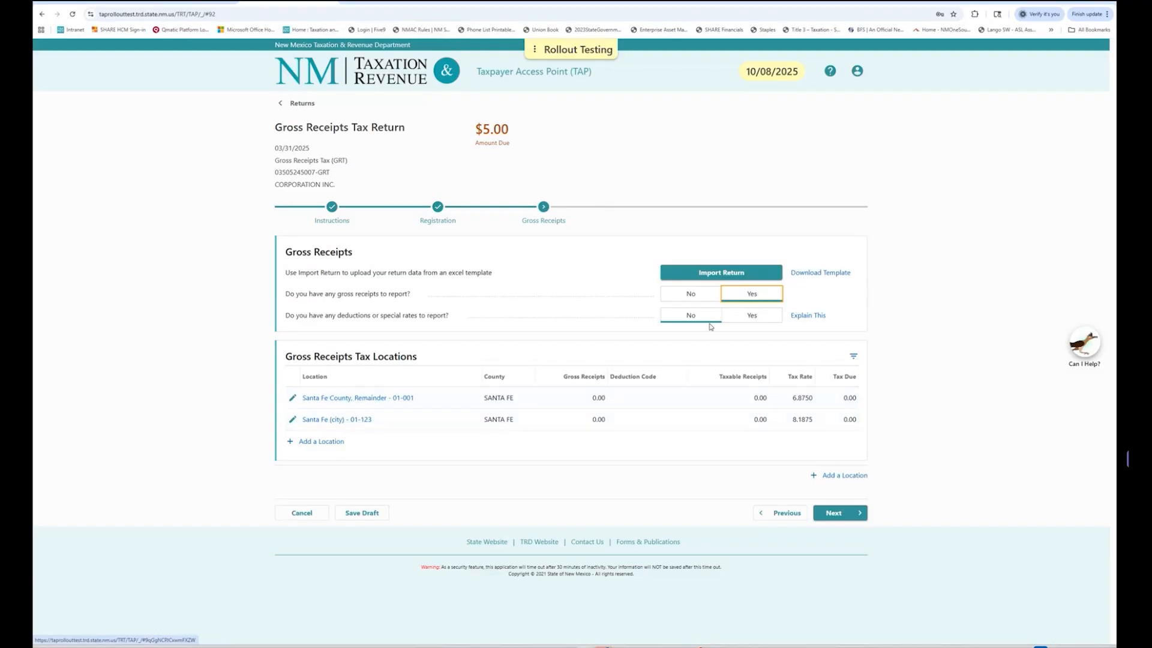
click(679, 318)
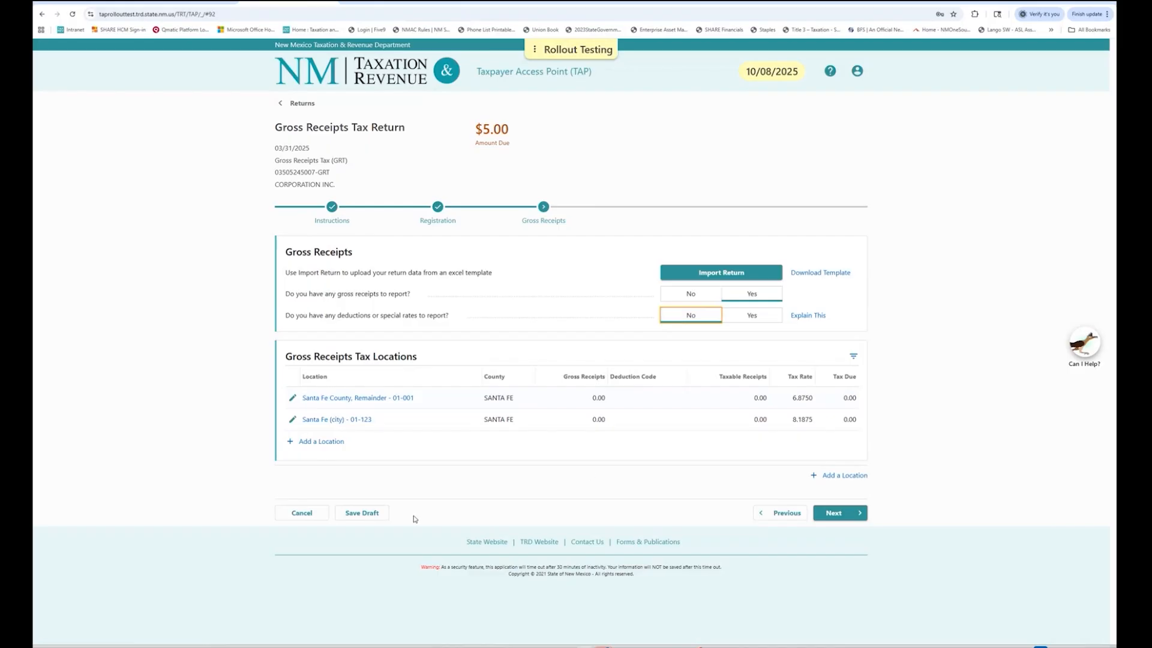
Enter gross receipts excluding tax of 4,000.00 for Santa Fe (city), review the taxable receipts and tax due, and accept the details.
click(332, 420)
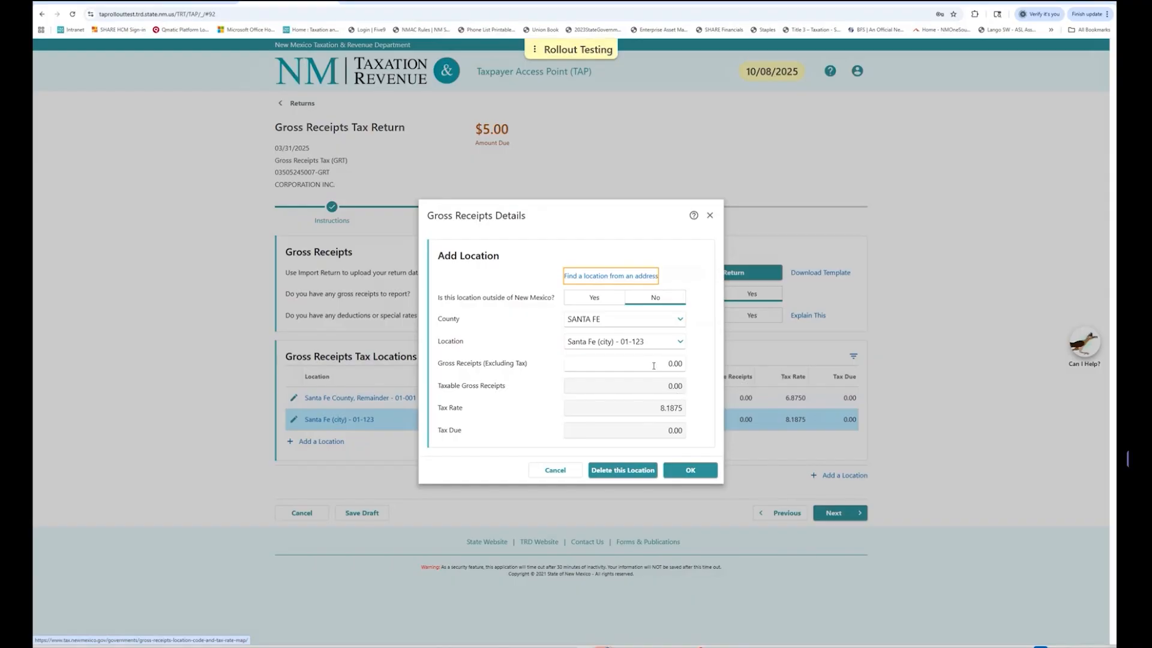
click(653, 365)
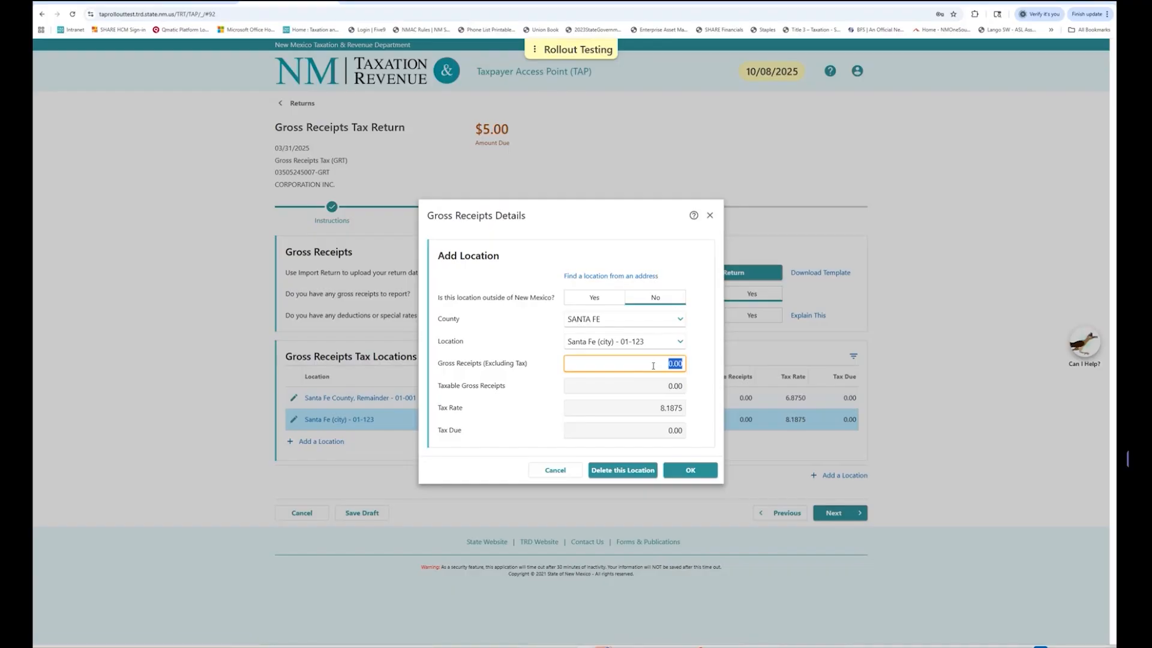
text(4000.00)
click(700, 400)
drag(437, 387, 508, 393)
drag(437, 410, 470, 437)
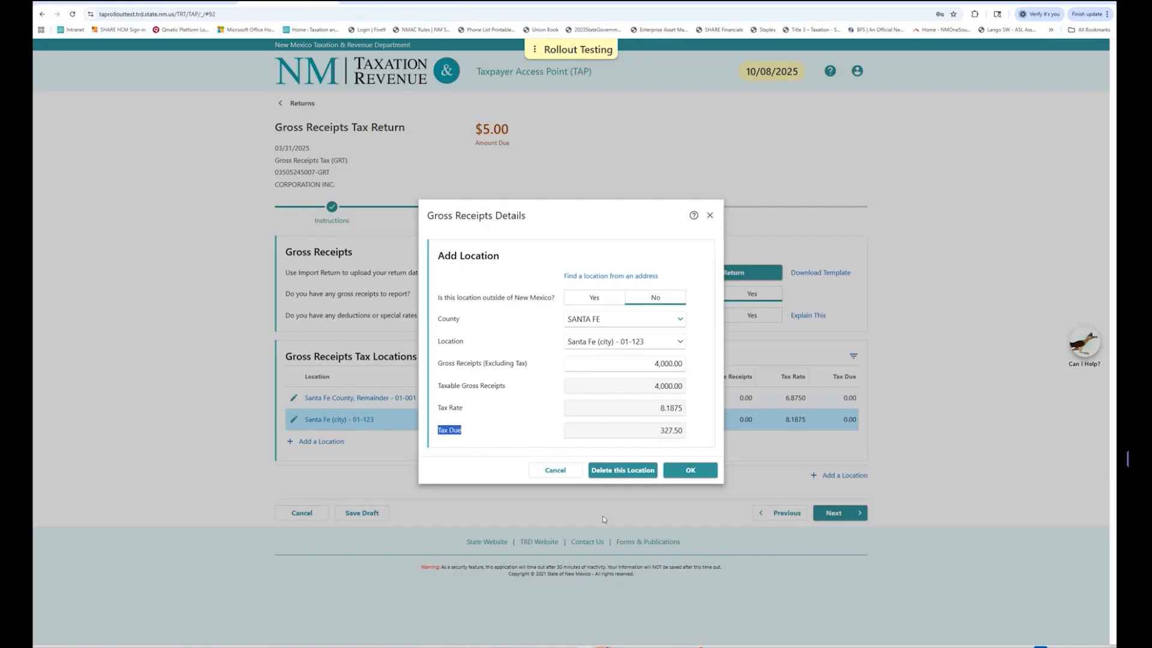
drag(686, 434, 660, 436)
click(700, 439)
click(687, 471)
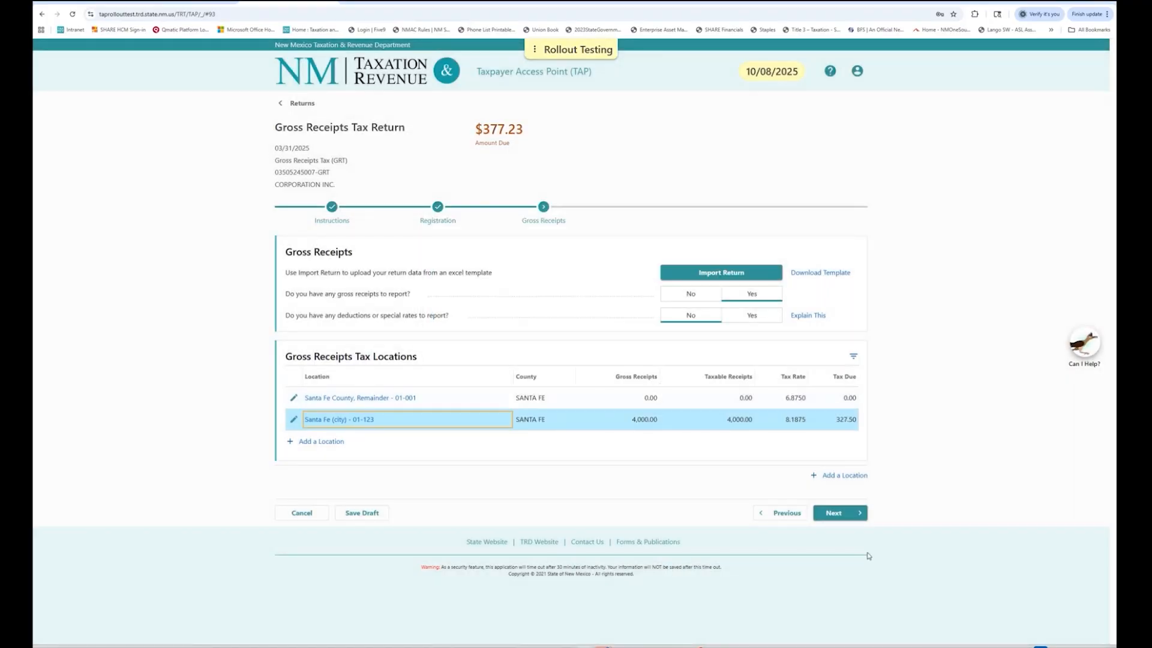
Continue to business credits, declare that there are none to claim, and proceed to the 03/31/2025 return summary.
click(839, 516)
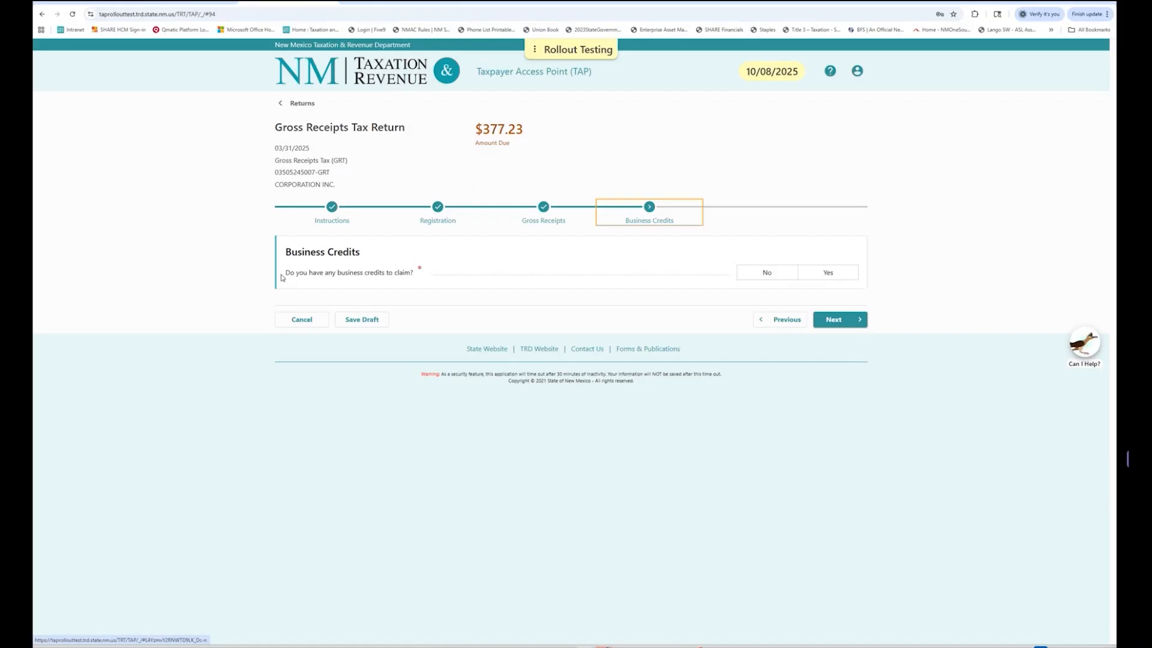
drag(281, 277, 417, 282)
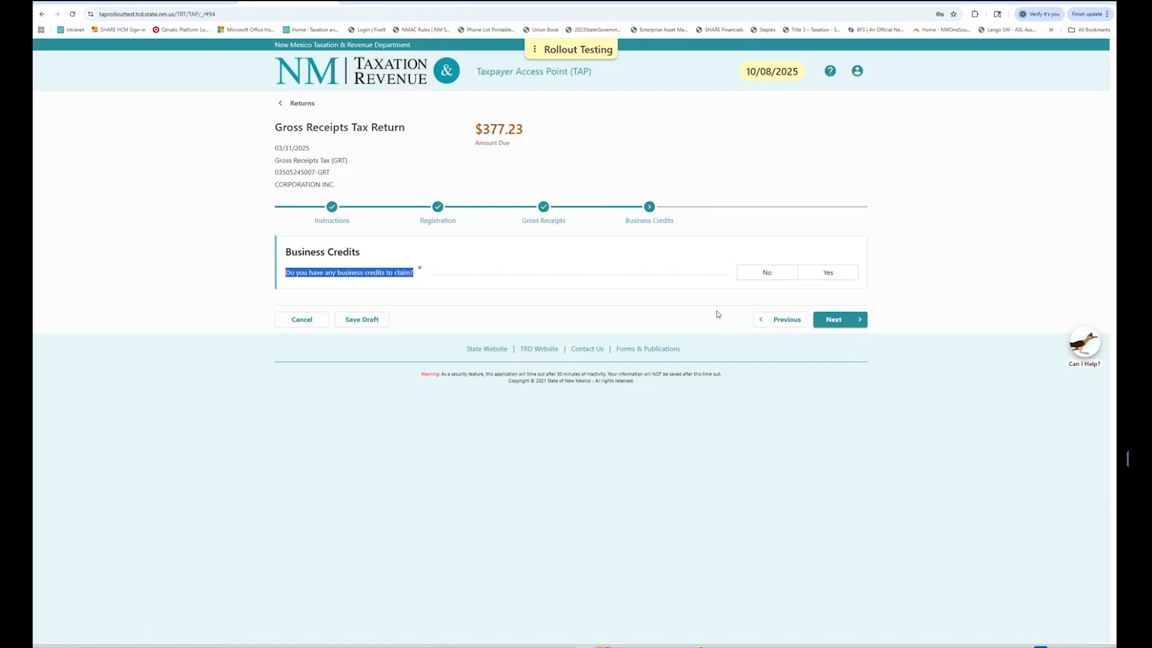
click(742, 278)
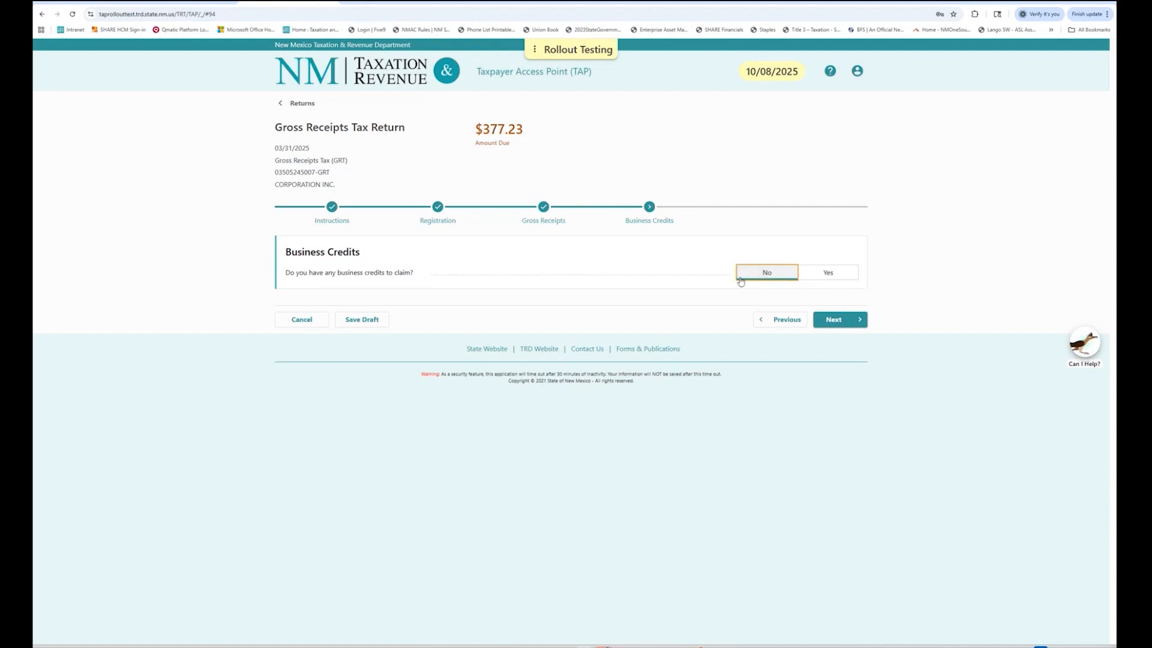
click(840, 322)
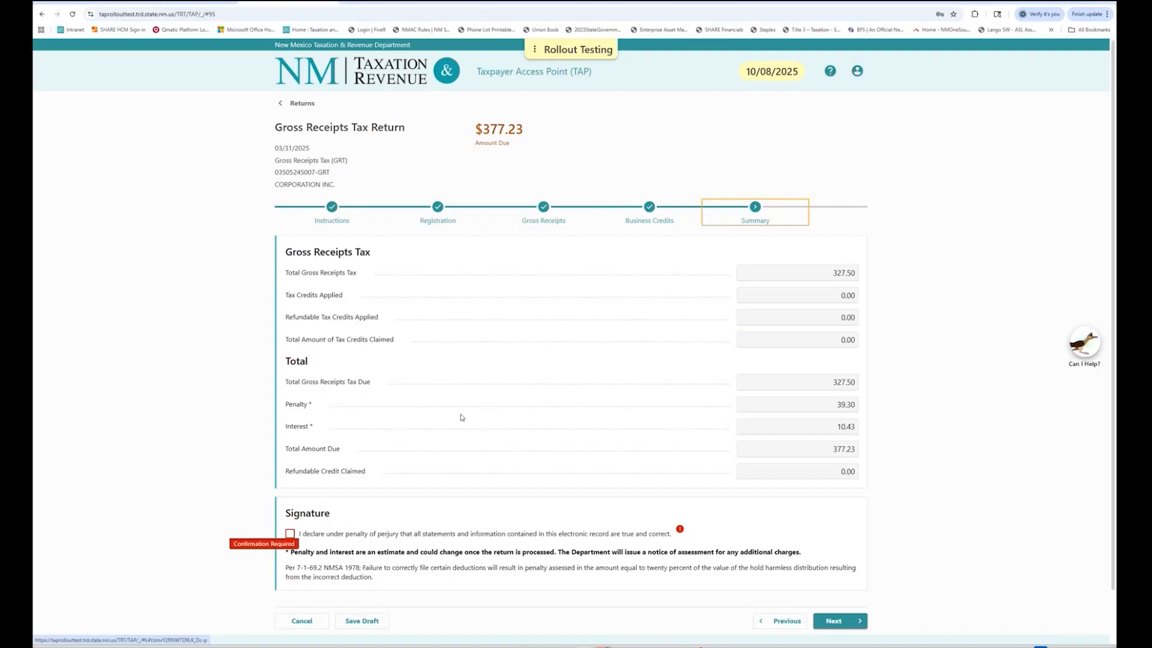
Check the tax due, penalty, interest and total on the late return, sign the perjury declaration, and proceed to the payment options.
scroll(462, 417, down, 2)
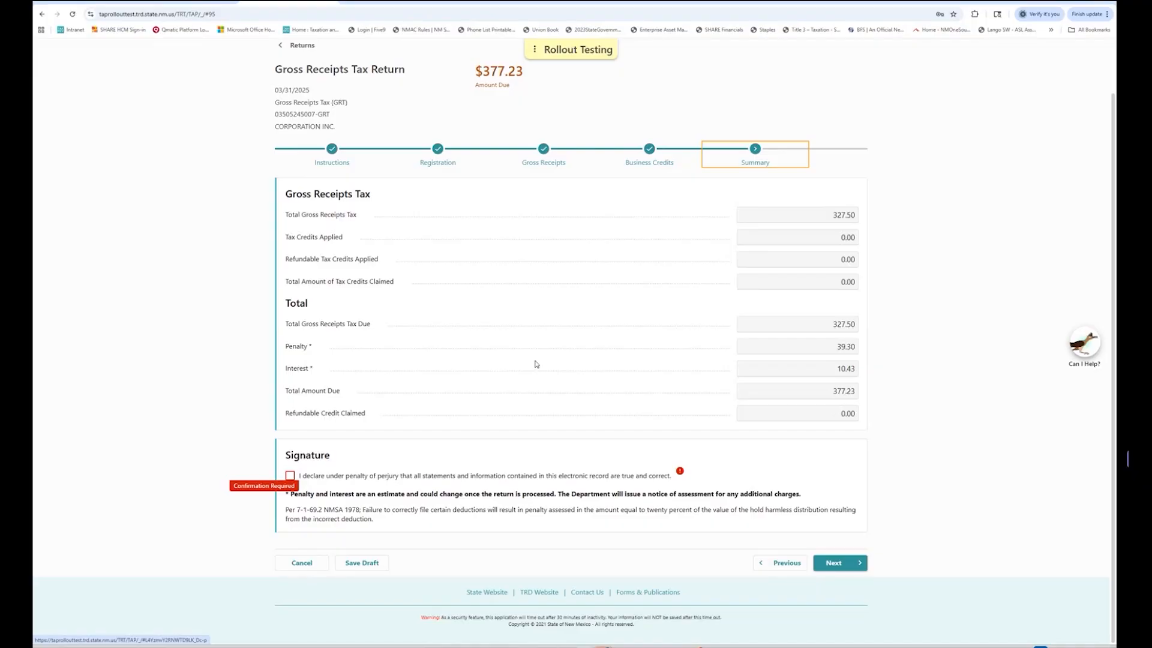
drag(800, 328, 862, 327)
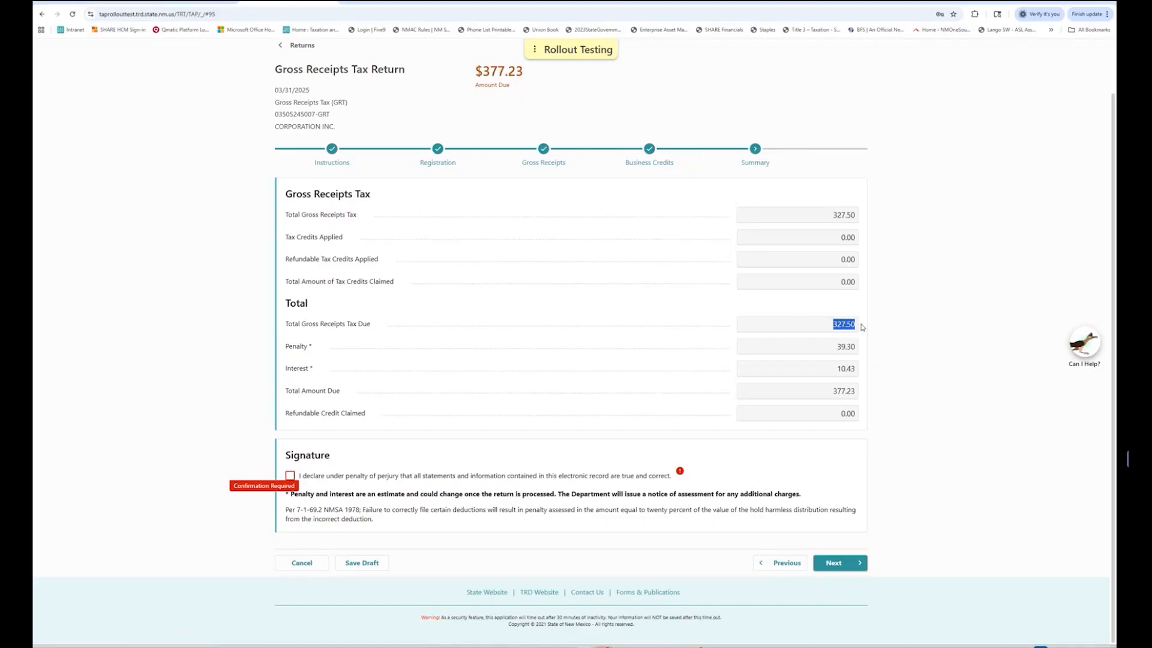
drag(804, 353, 860, 395)
click(894, 413)
click(290, 476)
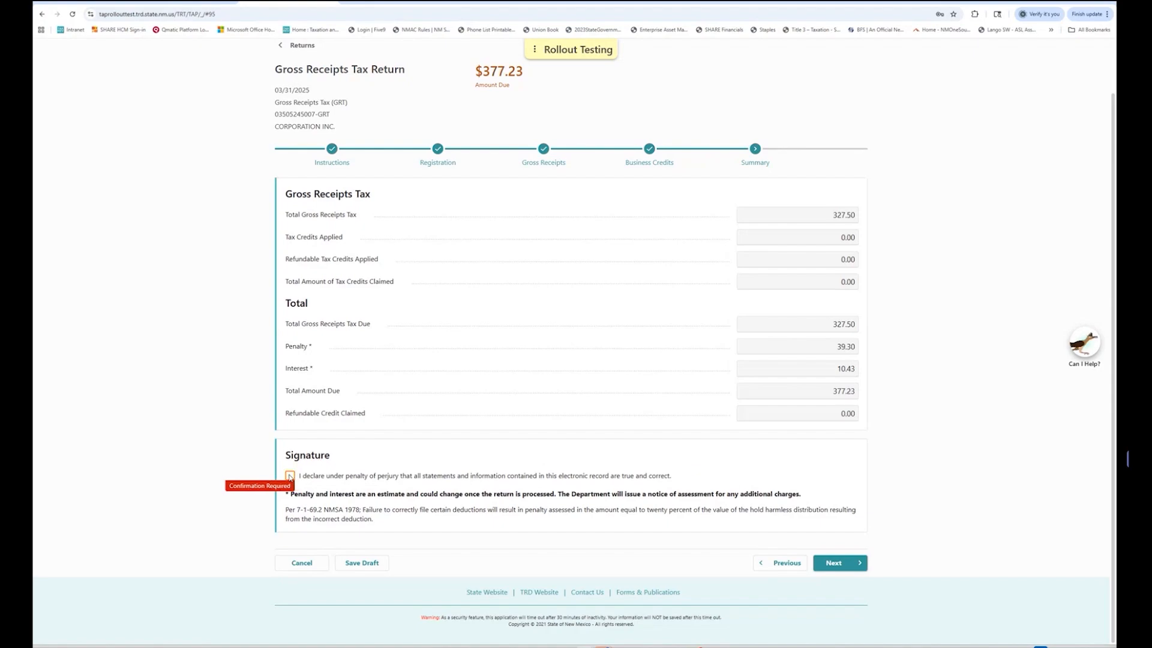
click(837, 569)
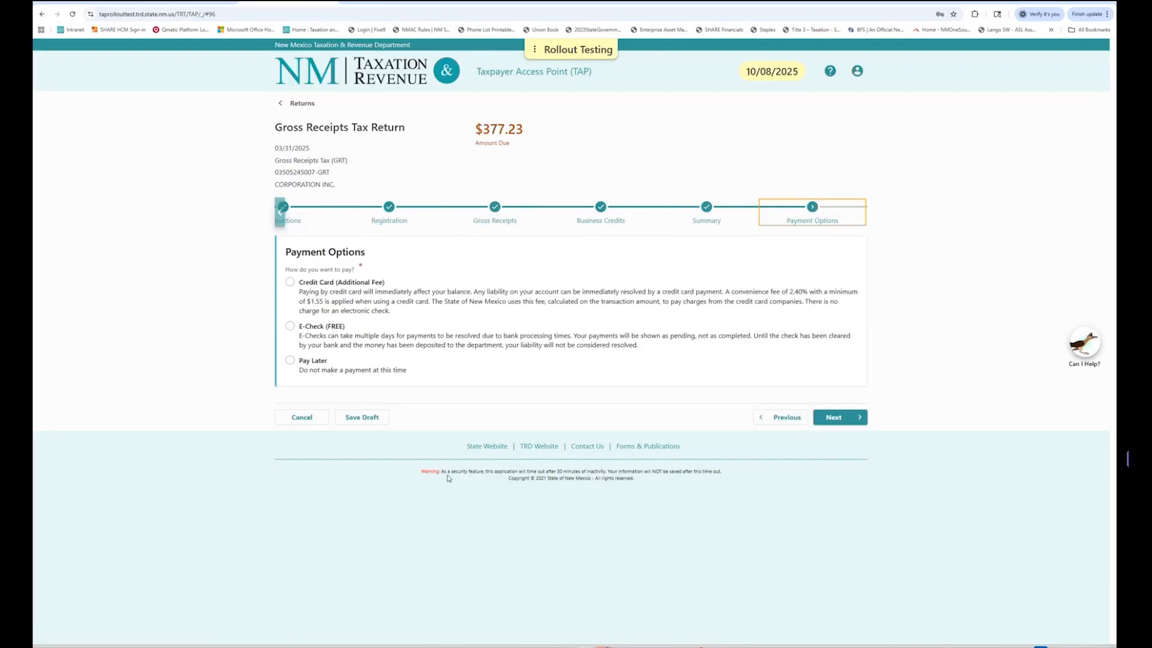
Check the credit card and e-check payment options, choose Pay Later instead, and submit the 03/31/2025 return.
click(291, 283)
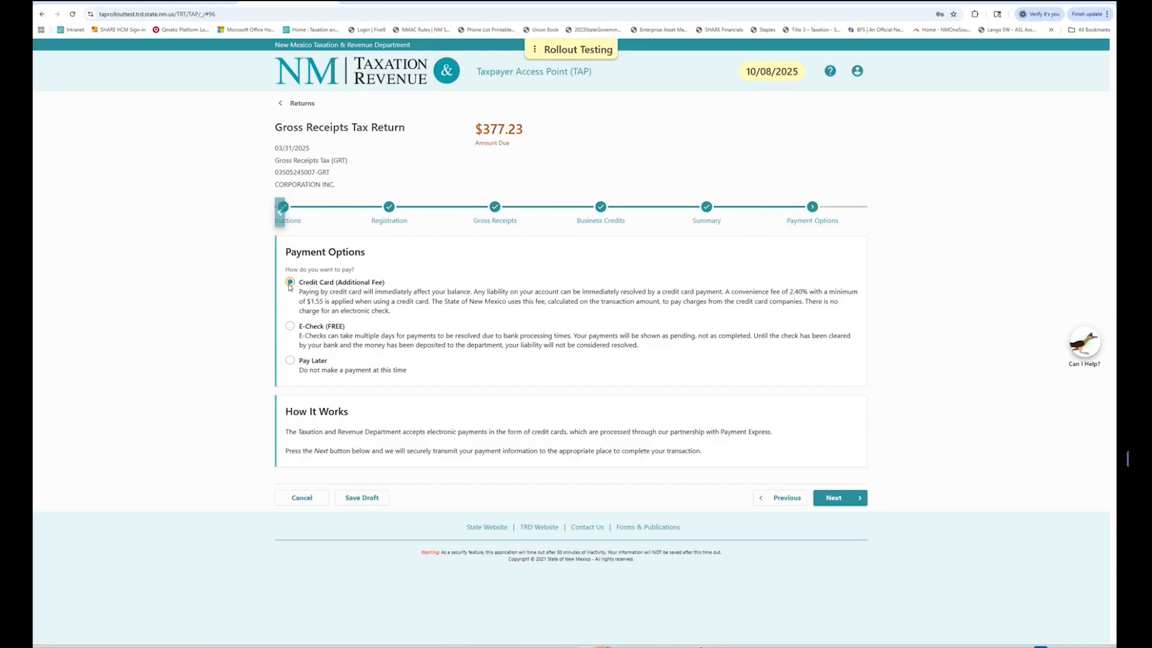
click(290, 327)
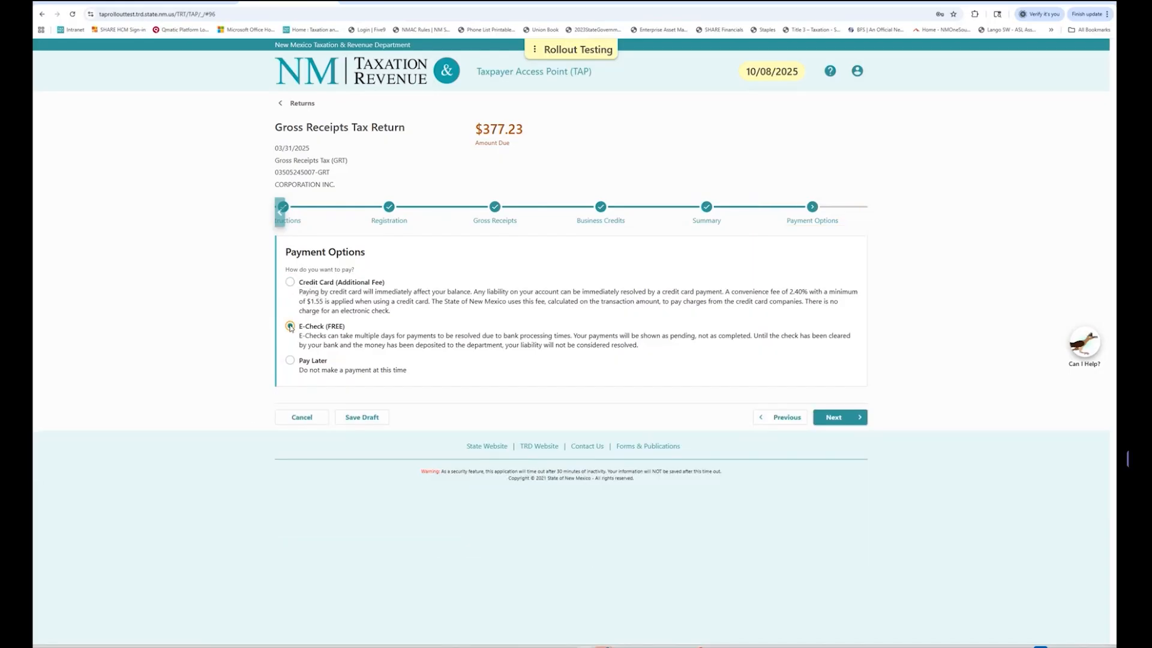
click(292, 361)
click(856, 422)
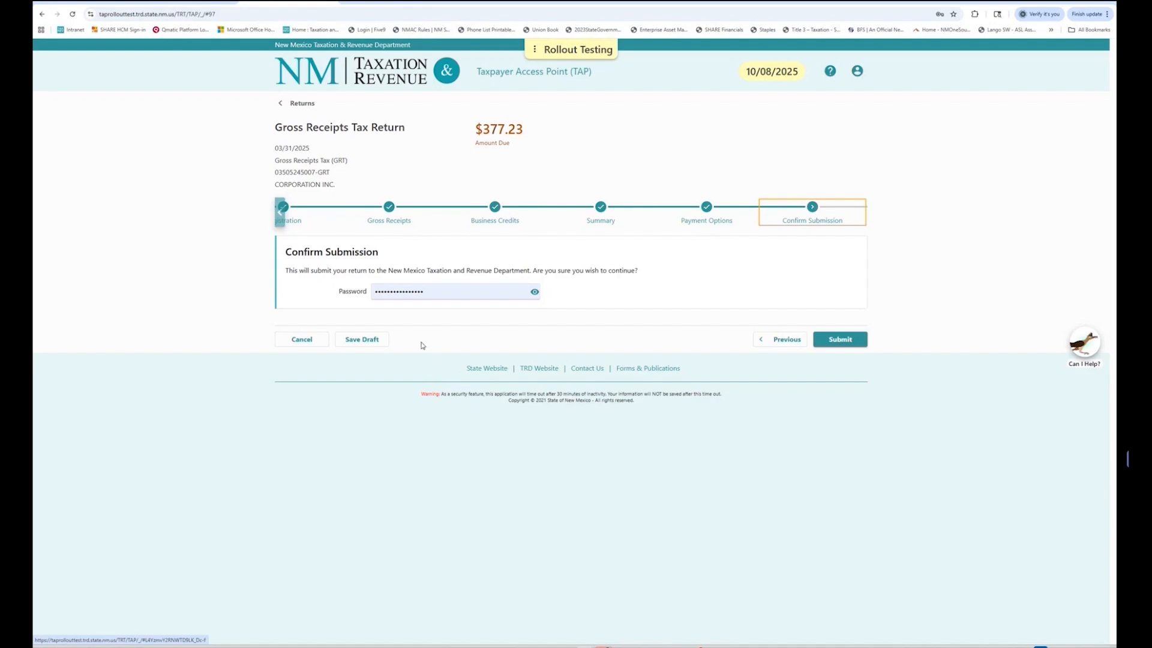
click(831, 341)
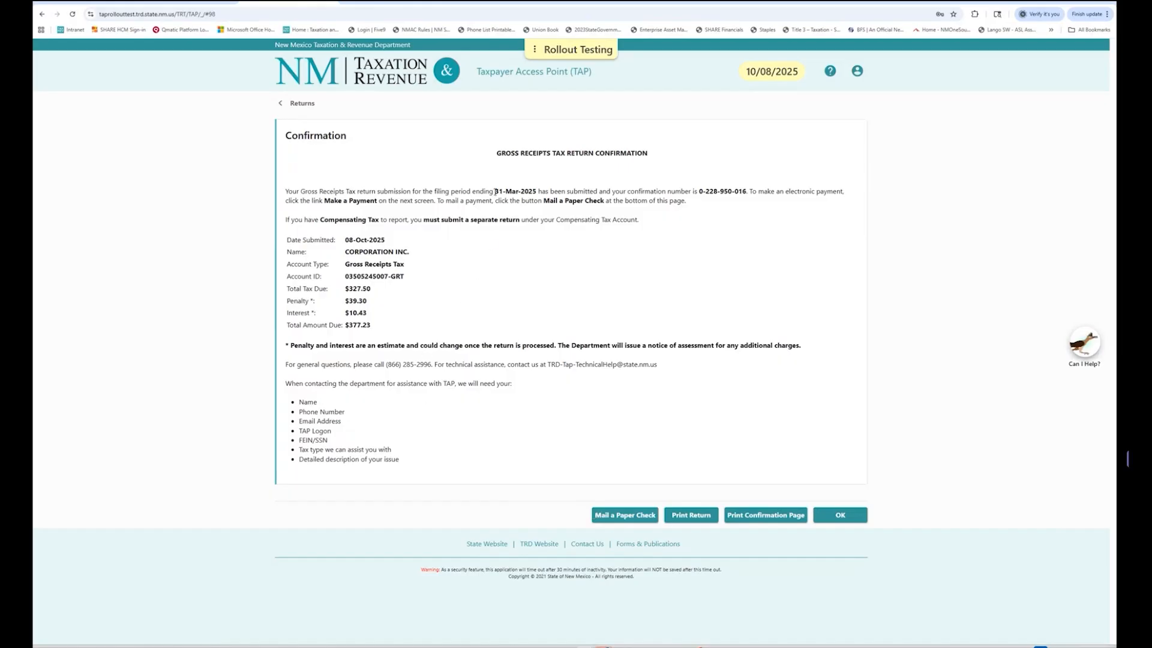
Review the filing period, confirmation number and submission details on the return confirmation, and close it to get back to the returns list.
drag(495, 191, 538, 192)
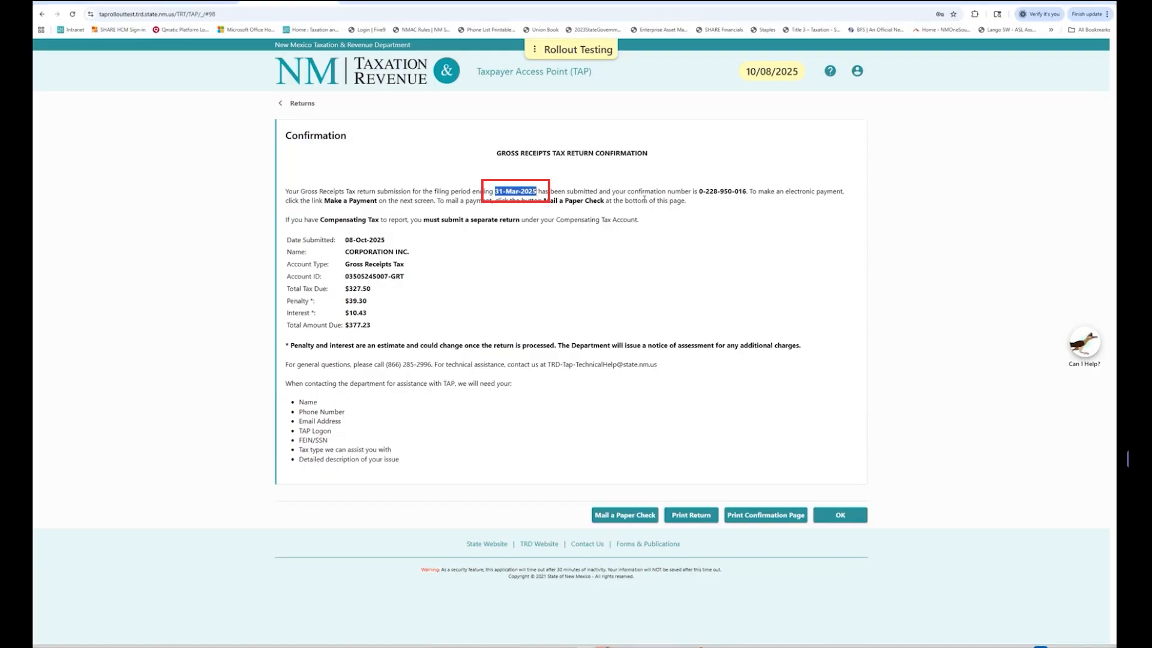
drag(698, 192, 748, 194)
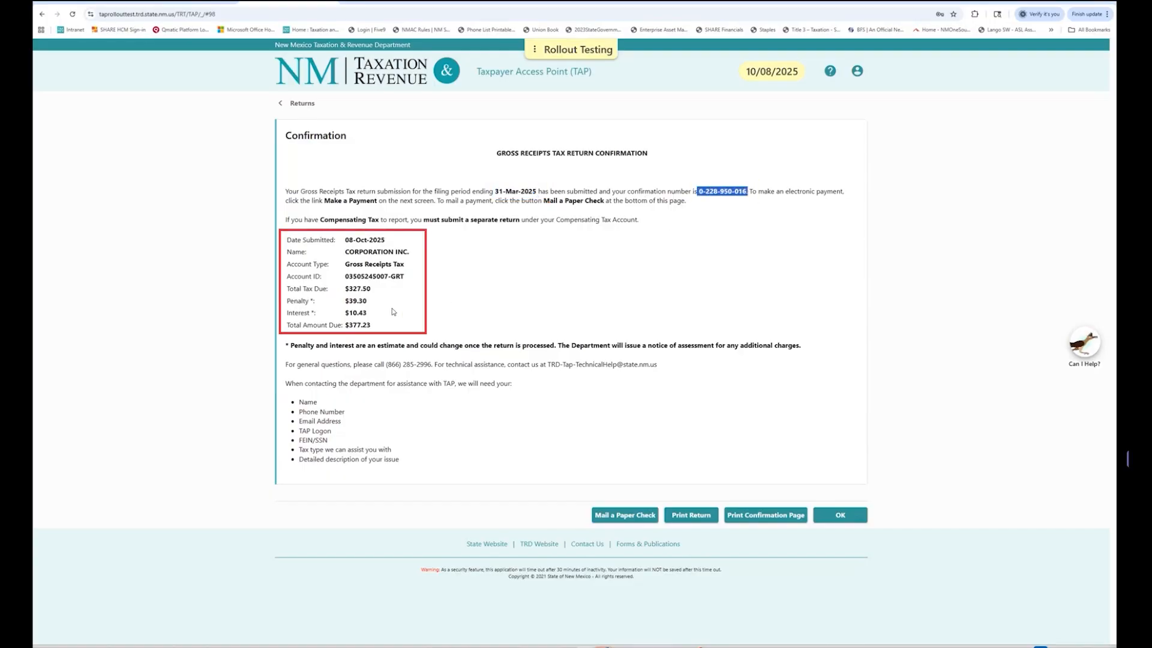
drag(373, 327, 286, 251)
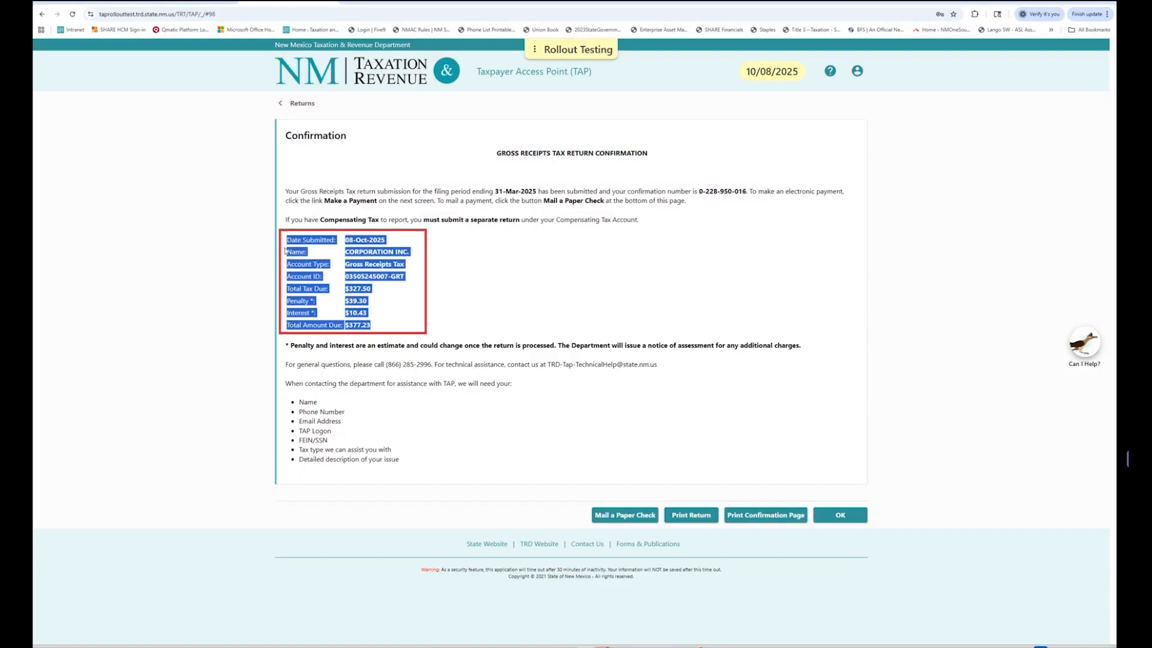
click(551, 327)
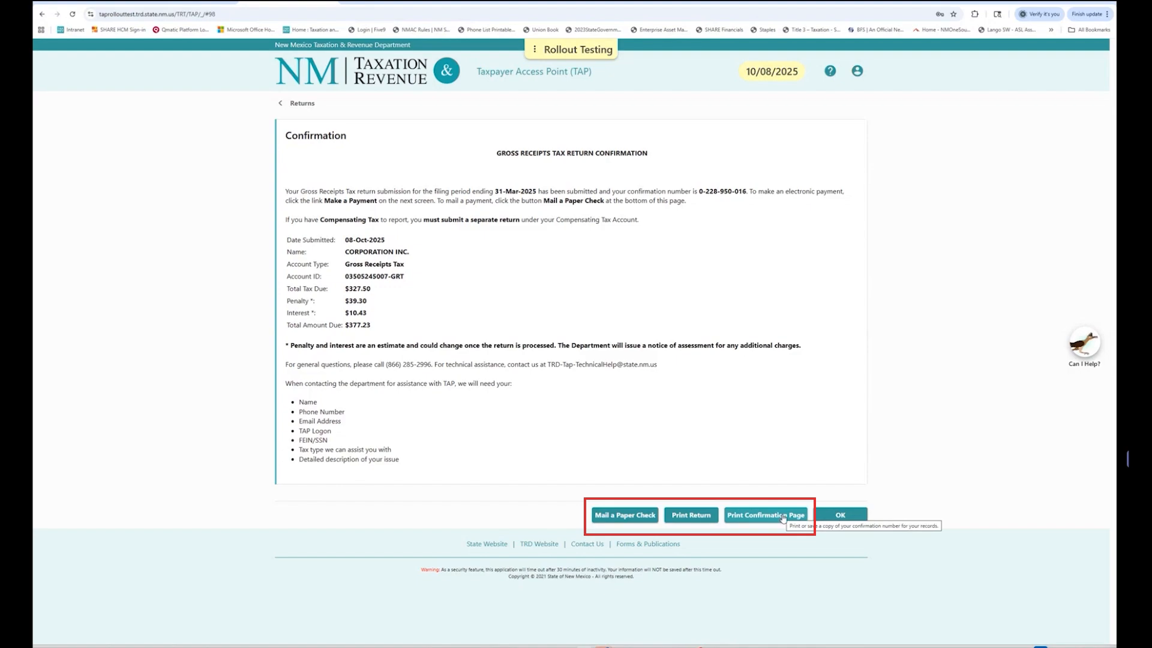
click(840, 516)
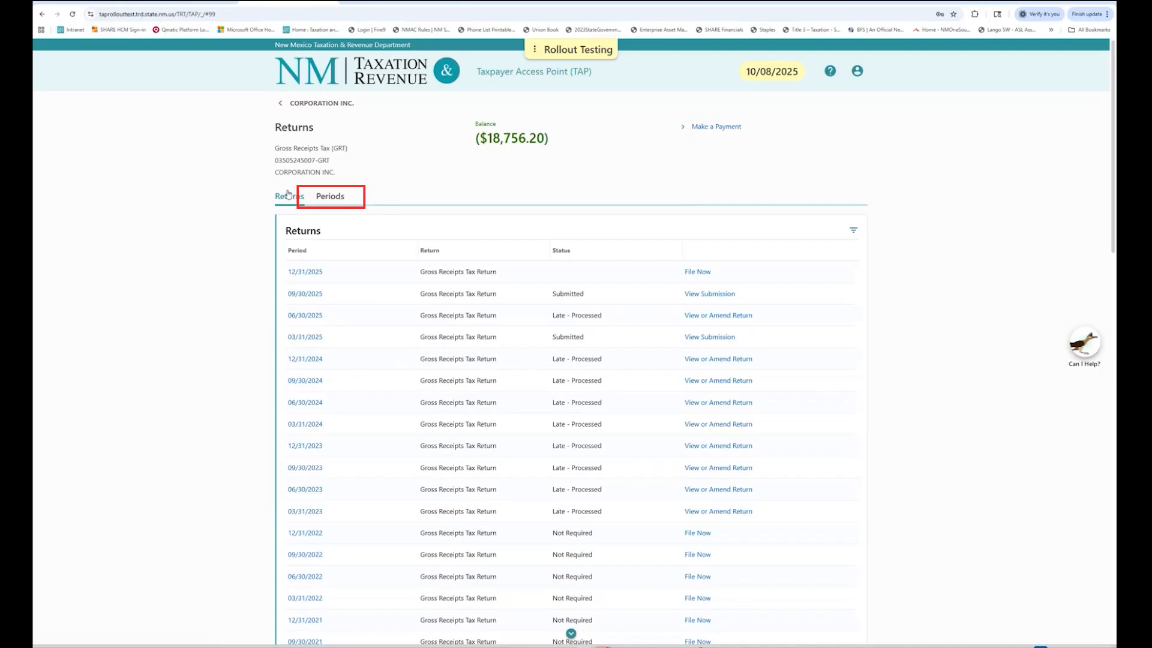
Look over the account's balances and available actions by period, and preview the return form for 12/31/2022 before going back to the list.
click(330, 197)
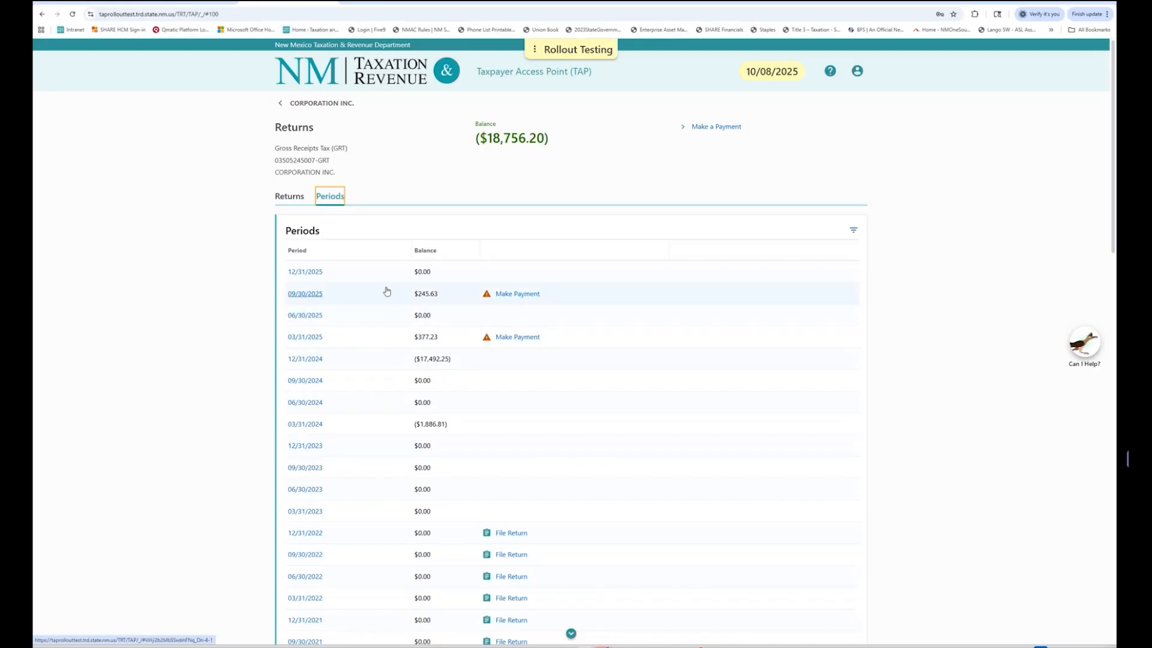
click(317, 251)
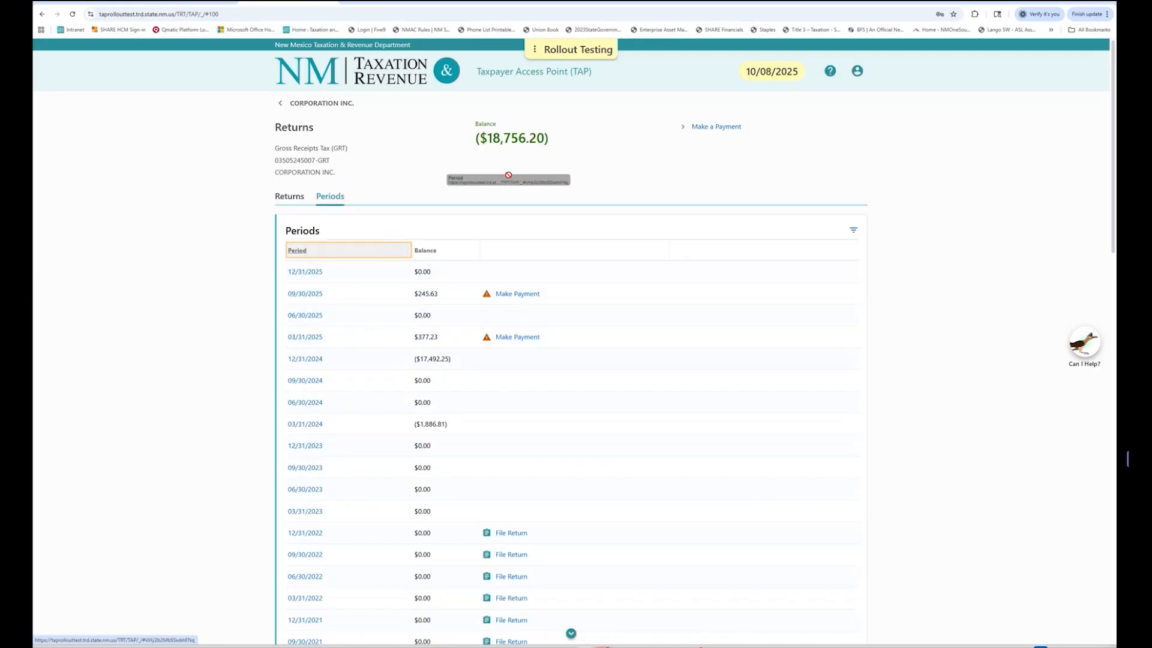
click(459, 252)
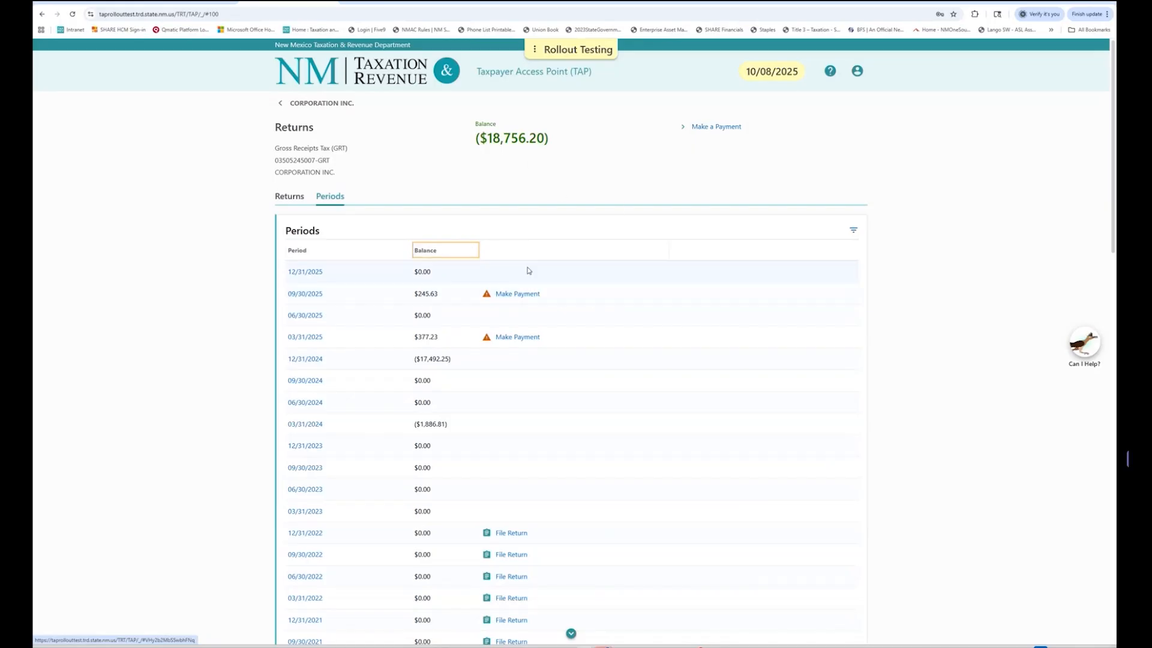
drag(525, 259, 603, 165)
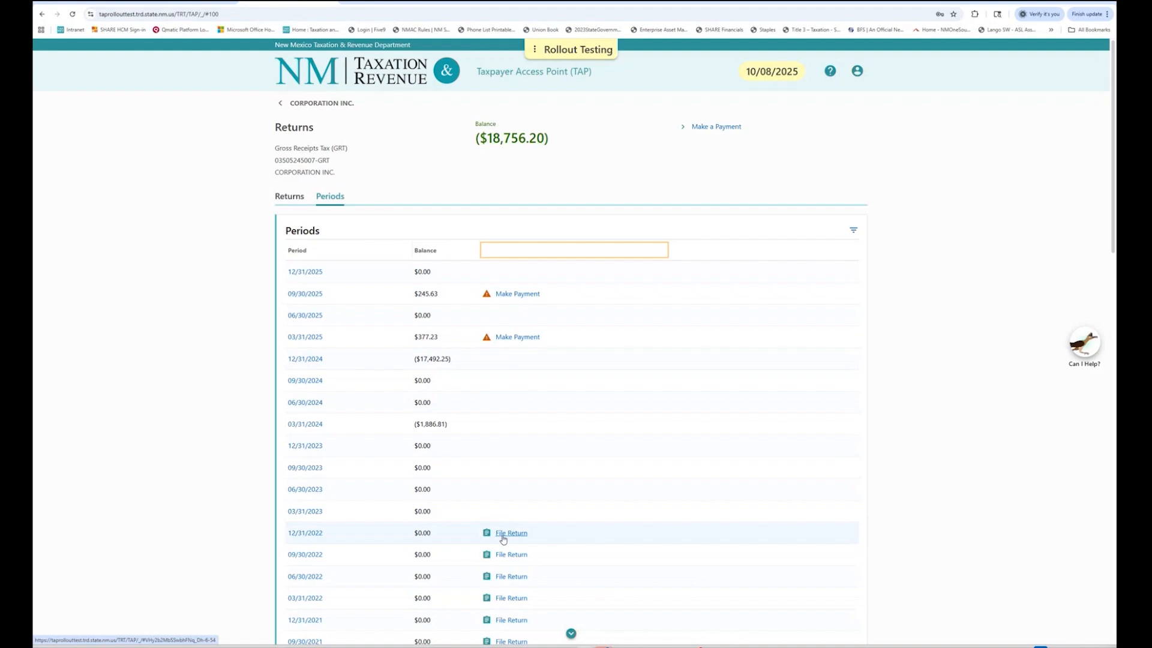
click(527, 536)
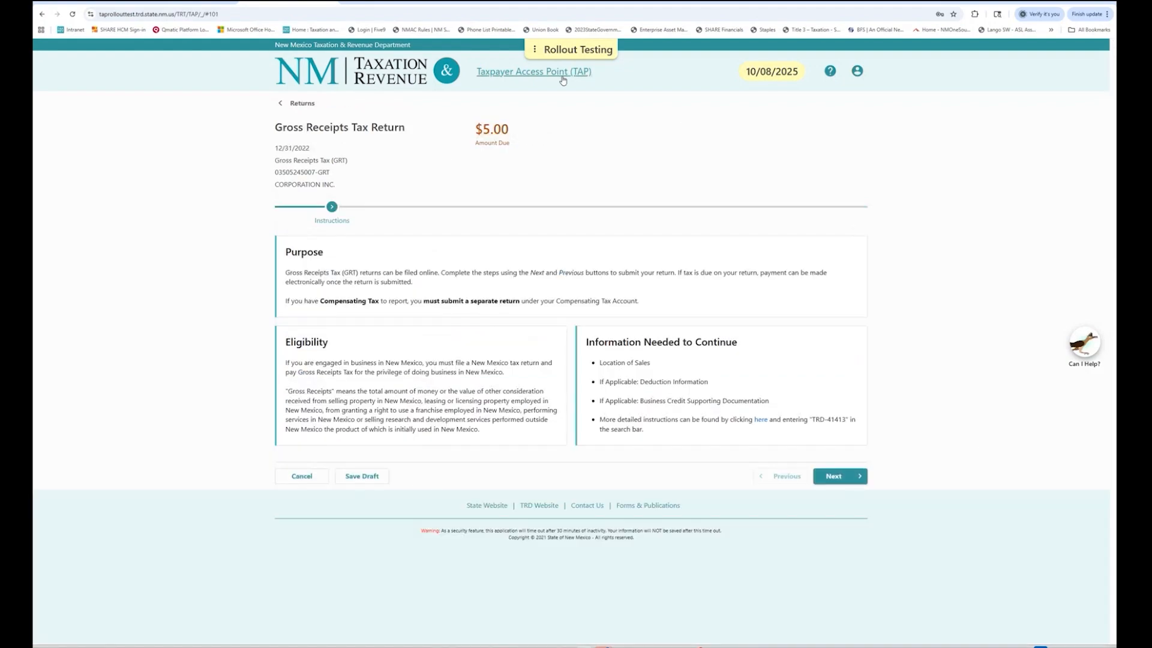
click(302, 102)
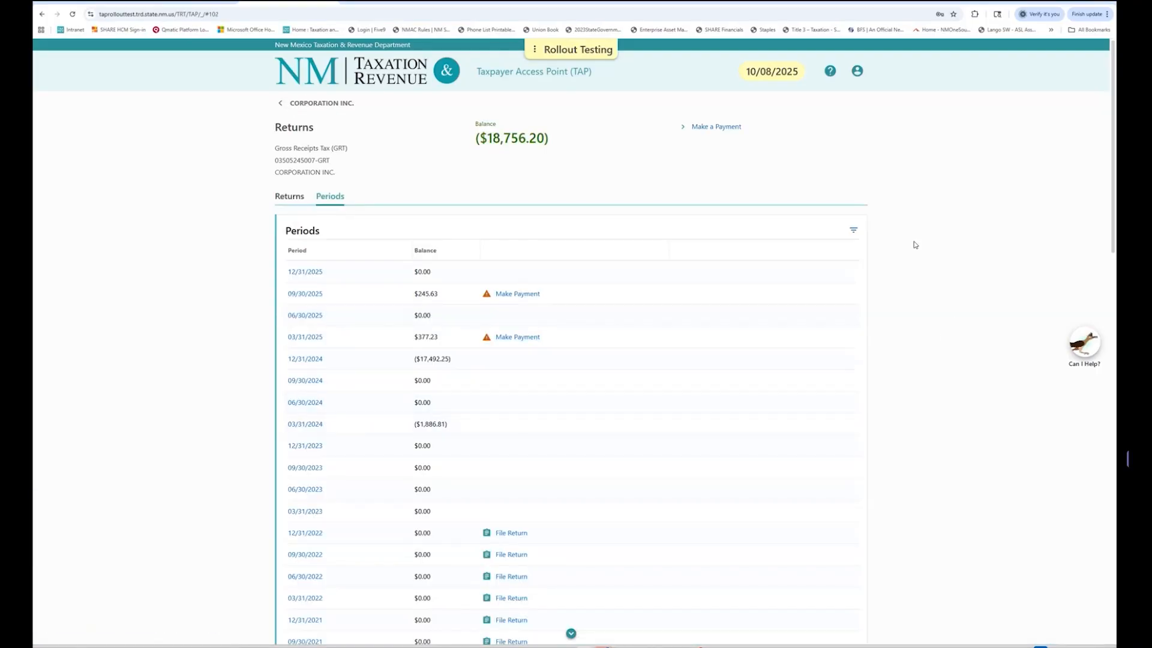